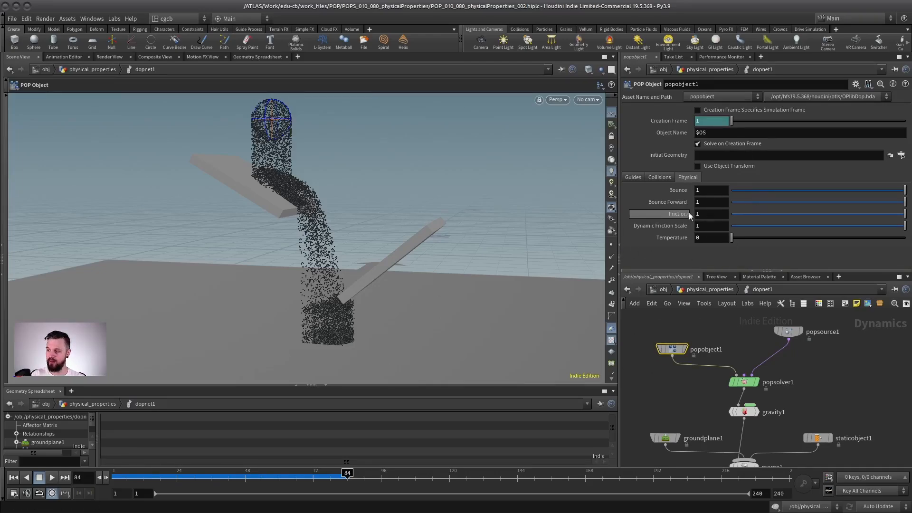
# - Set the friction of popobject1 to 0 and replay the particle simulation from the first frame
pyautogui.moveTo(737, 214); pyautogui.dragTo(644, 255)
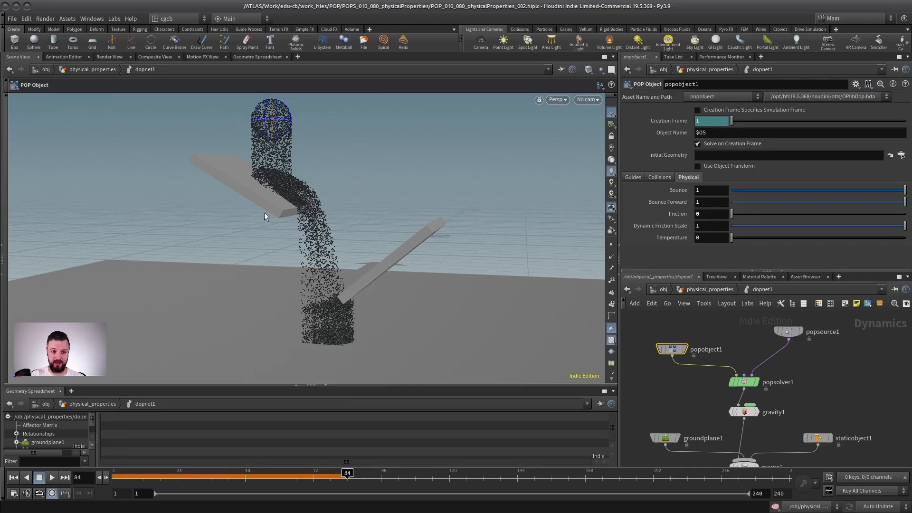
pyautogui.click(14, 478)
pyautogui.click(52, 477)
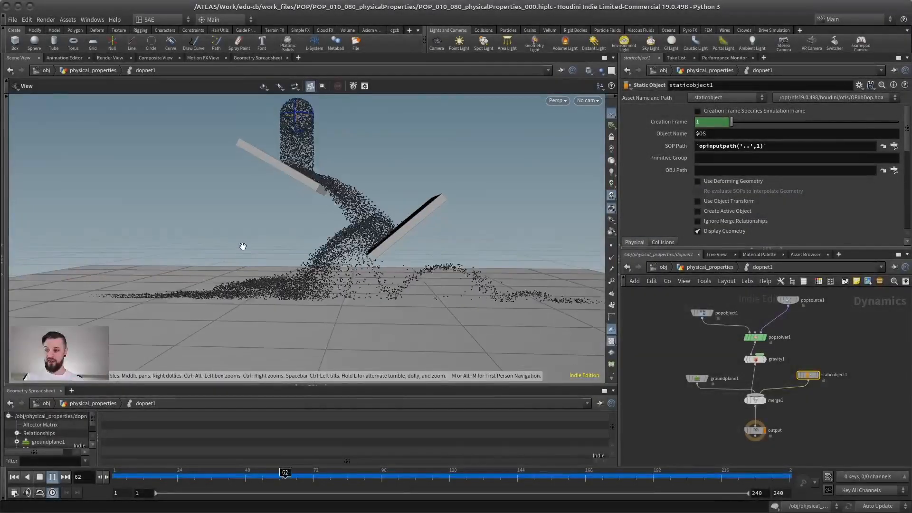
# - Examine the particles bouncing off the slabs, then show the full physical properties of popobject1
pyautogui.moveTo(242, 246); pyautogui.dragTo(232, 244)
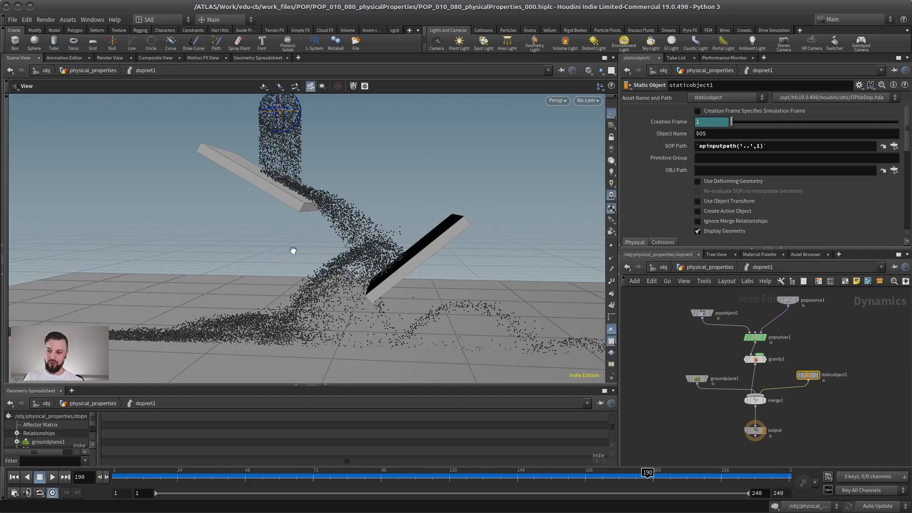
pyautogui.moveTo(293, 250); pyautogui.dragTo(342, 223)
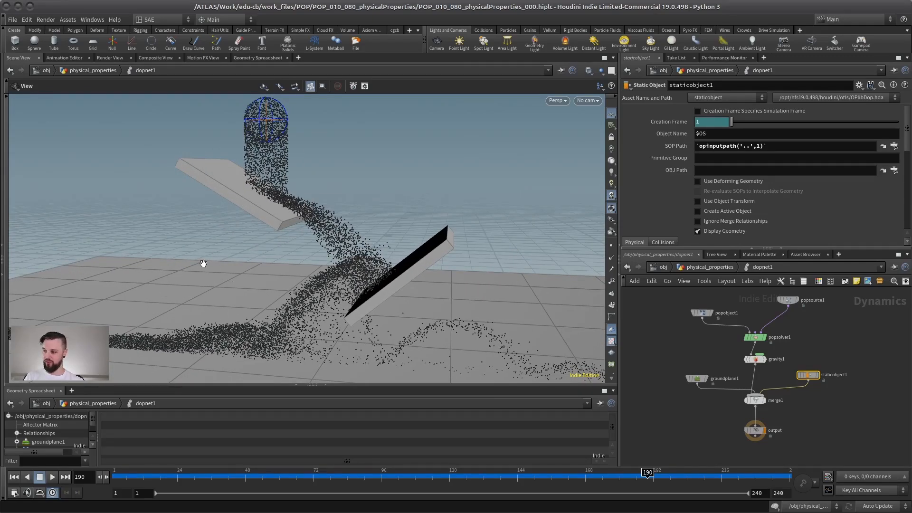
pyautogui.moveTo(706, 287); pyautogui.dragTo(700, 301, button='middle')
pyautogui.click(695, 327)
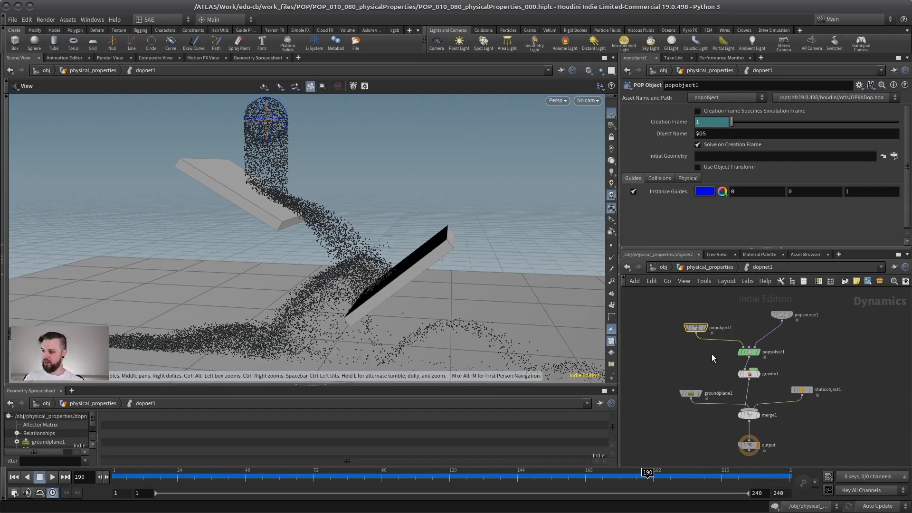
pyautogui.click(688, 178)
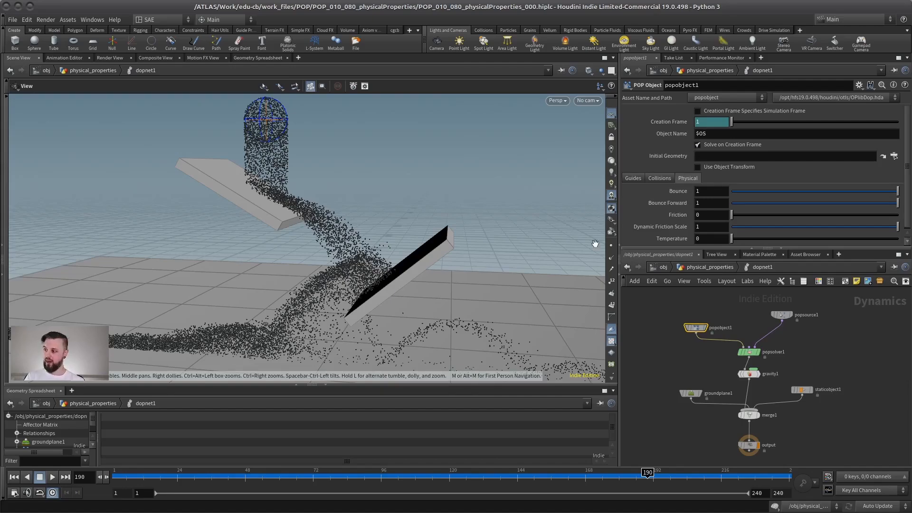
pyautogui.moveTo(681, 249); pyautogui.dragTo(683, 274)
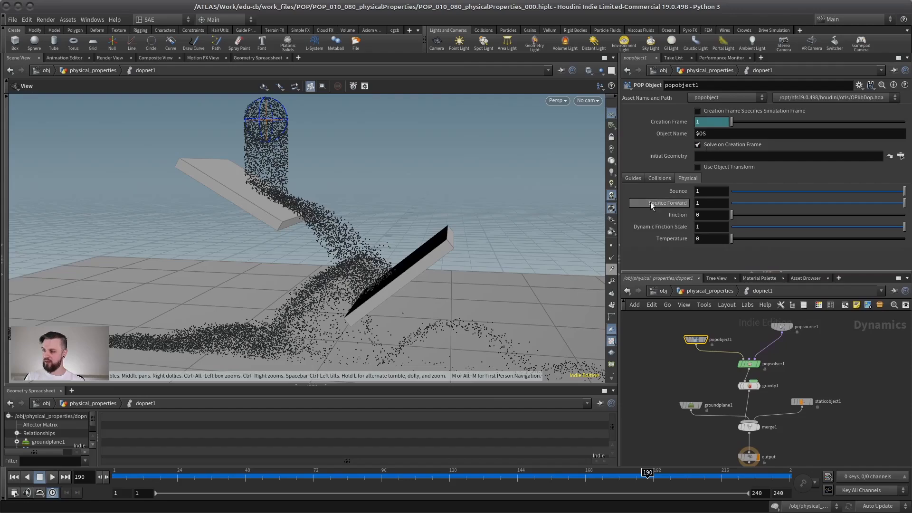
# - Review the physical properties of groundplane1 and staticobject1 for comparison with the particle object
pyautogui.moveTo(688, 373); pyautogui.dragTo(681, 346, button='middle')
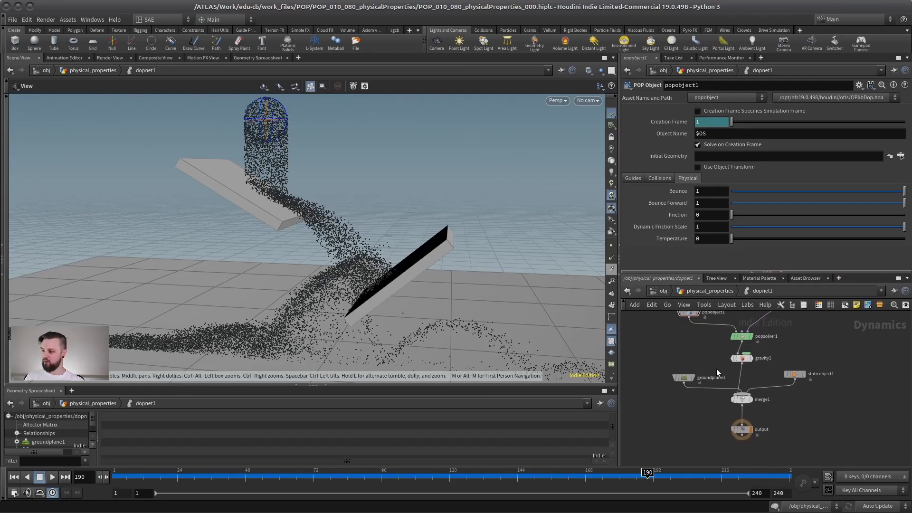
pyautogui.click(683, 377)
pyautogui.click(669, 159)
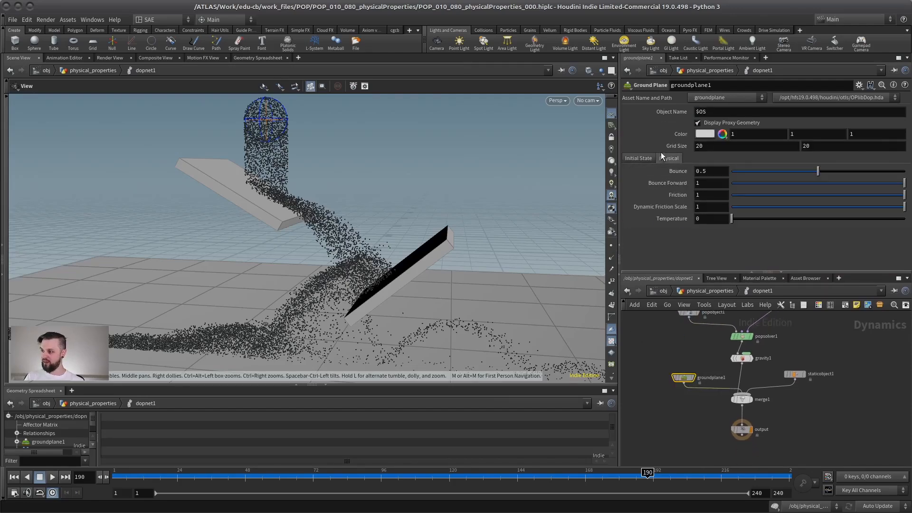
pyautogui.click(794, 374)
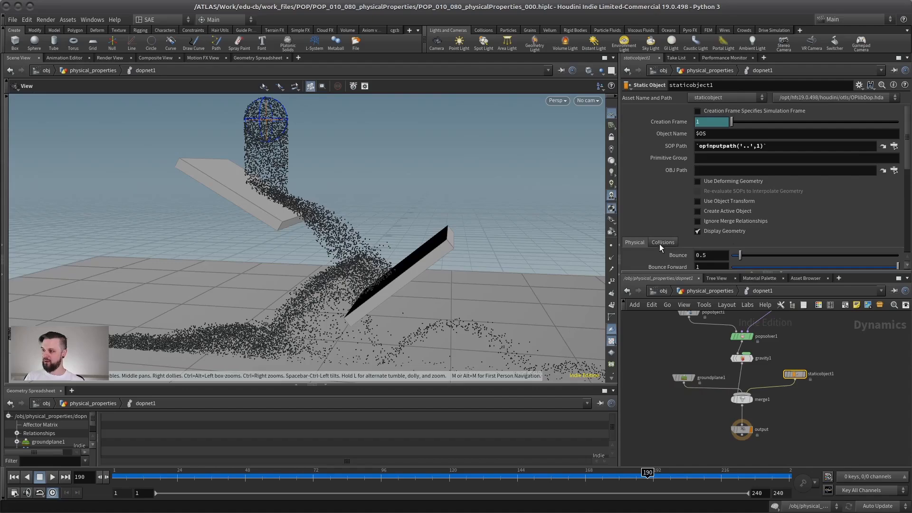
pyautogui.moveTo(706, 273); pyautogui.dragTo(708, 211)
pyautogui.click(636, 242)
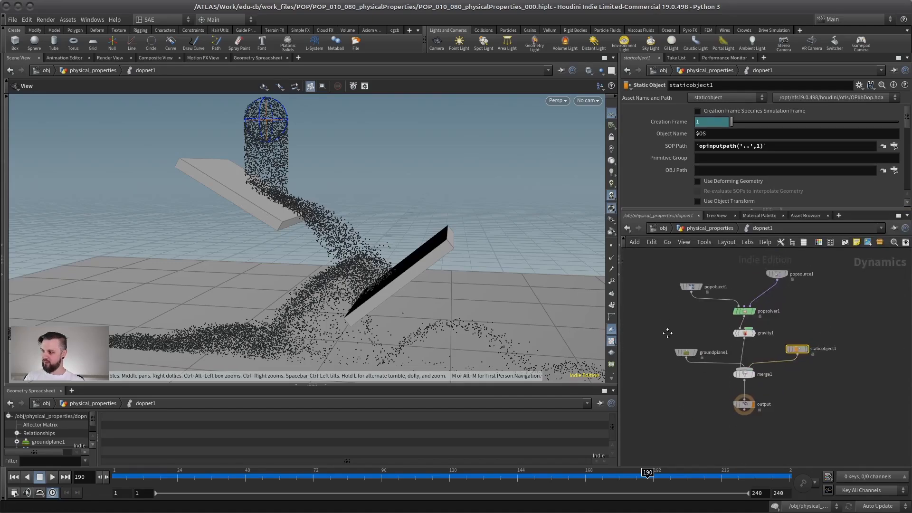
# - Set the bounce of popobject1 to 0
pyautogui.click(696, 284)
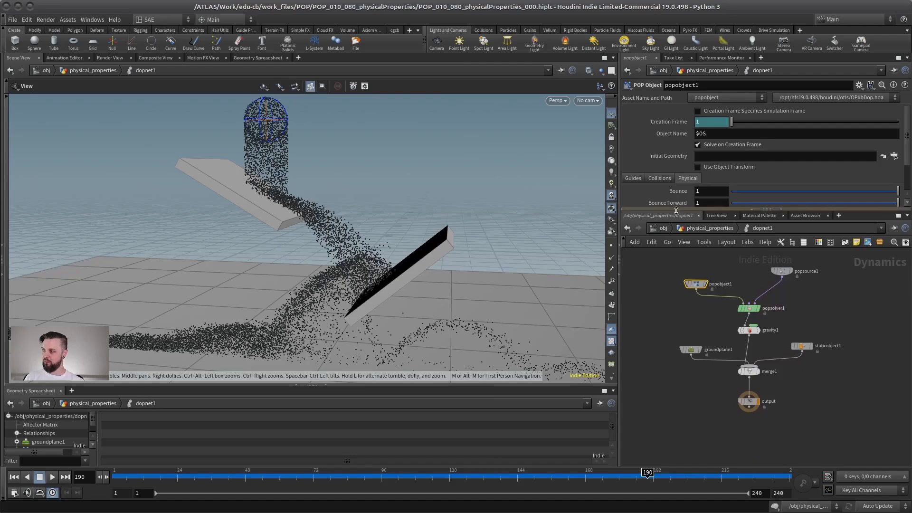
pyautogui.moveTo(678, 210); pyautogui.dragTo(679, 297)
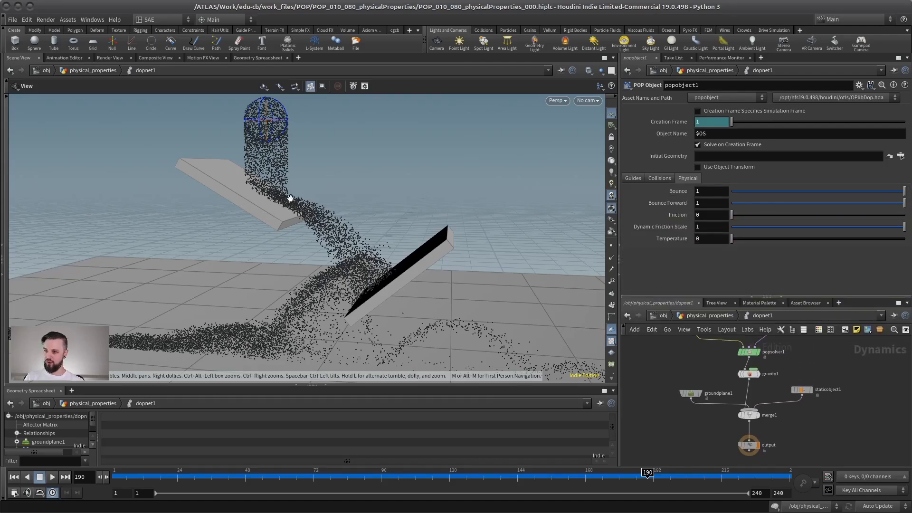
pyautogui.click(701, 191)
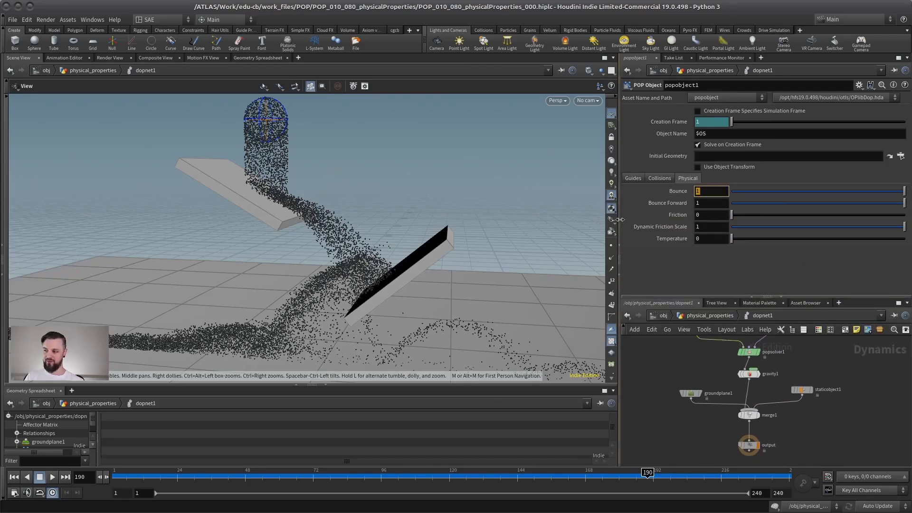
pyautogui.moveTo(268, 142); pyautogui.dragTo(283, 202)
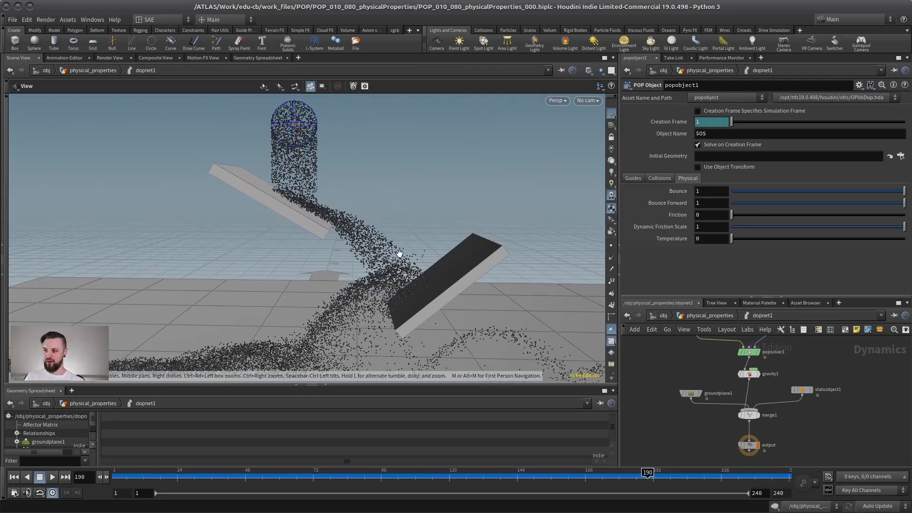
pyautogui.click(712, 192)
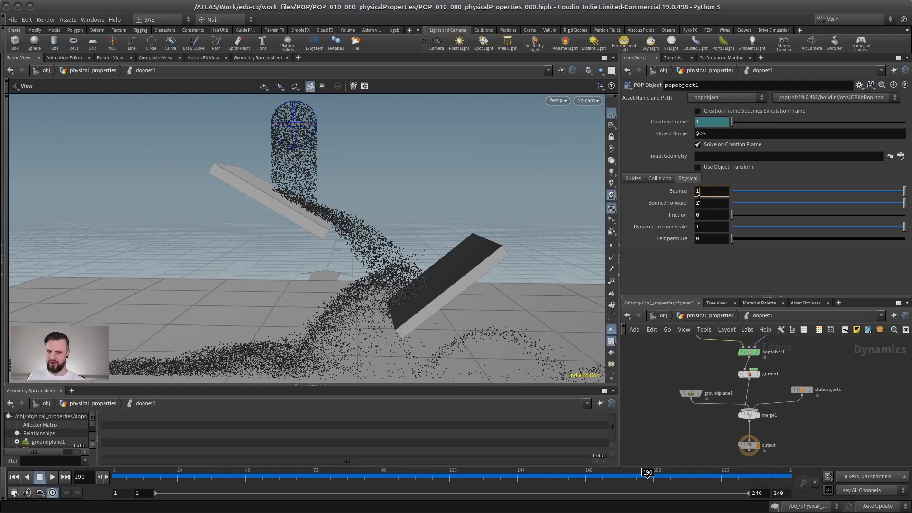
pyautogui.press('BackSpace')
pyautogui.write('0')
pyautogui.press('Return')
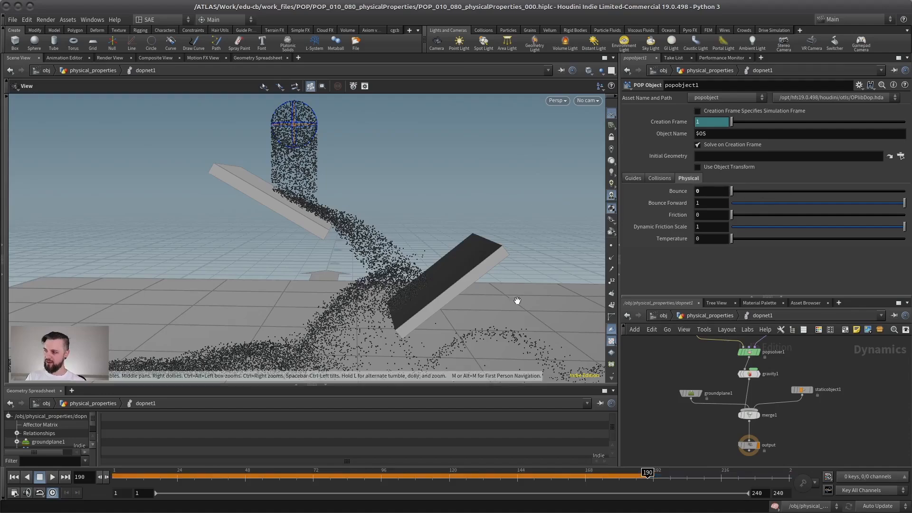
# - Replay the simulation from the first frame and inspect how the particles hit the slabs and ground
pyautogui.click(13, 477)
pyautogui.click(53, 476)
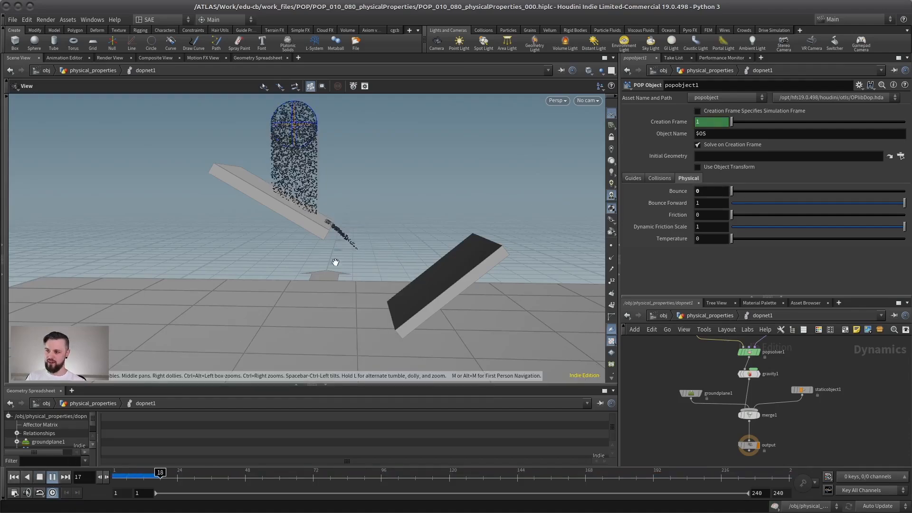
pyautogui.moveTo(373, 292); pyautogui.dragTo(392, 211)
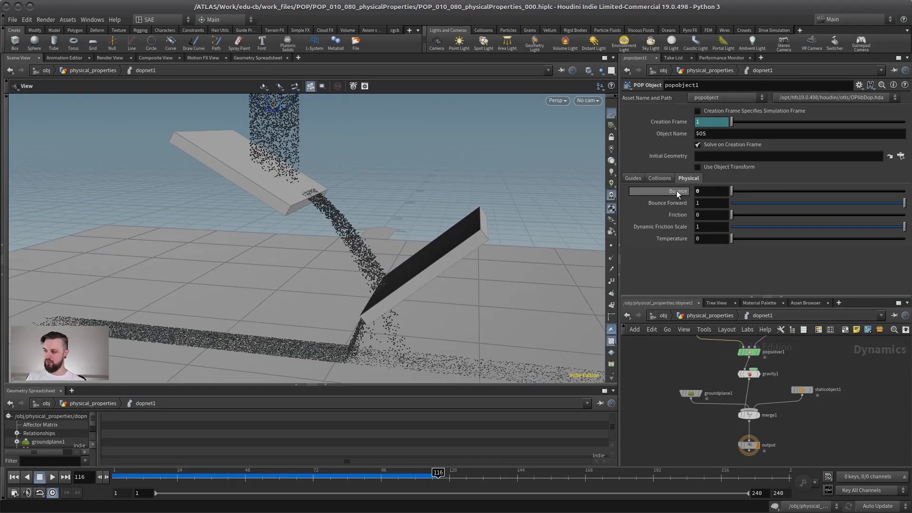
# - Check the bounce settings of groundplane1 and staticobject1
pyautogui.moveTo(709, 368); pyautogui.dragTo(693, 373, button='middle')
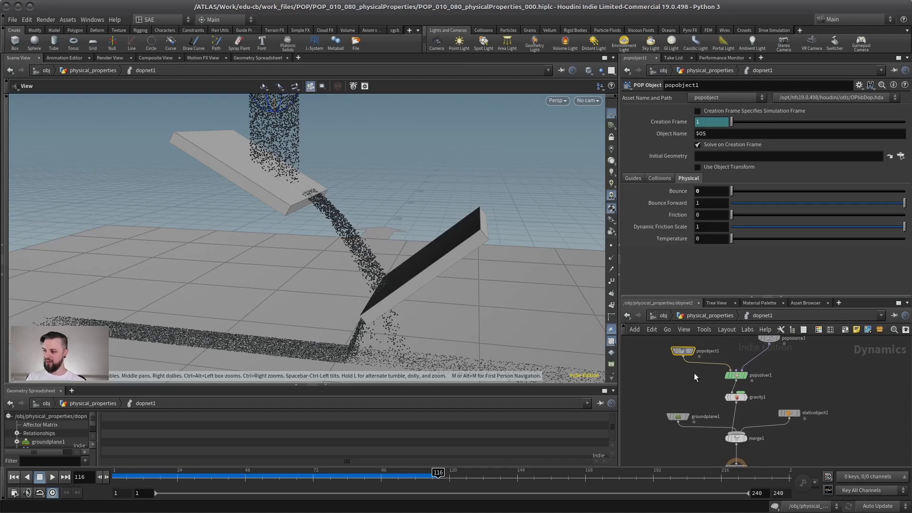
pyautogui.click(678, 416)
pyautogui.click(788, 413)
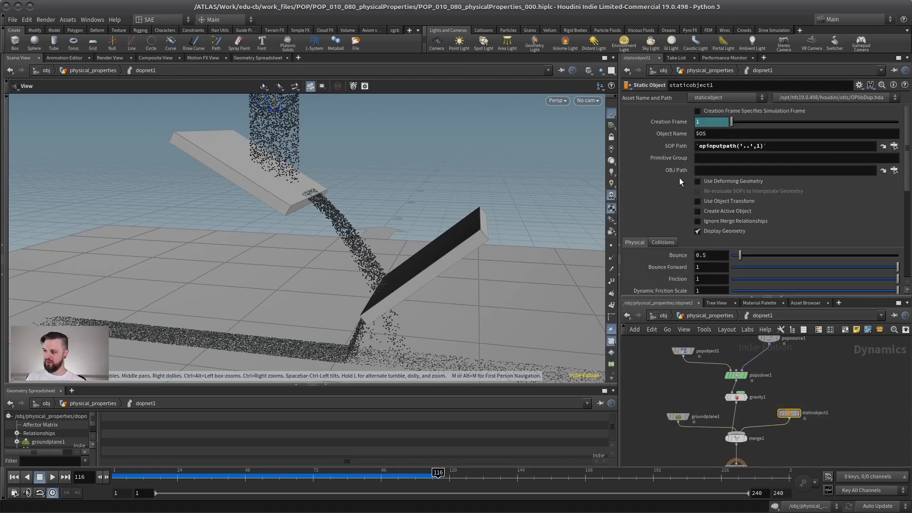
# - Set the bounce of popobject1 back to 1 and return to the first frame
pyautogui.click(683, 350)
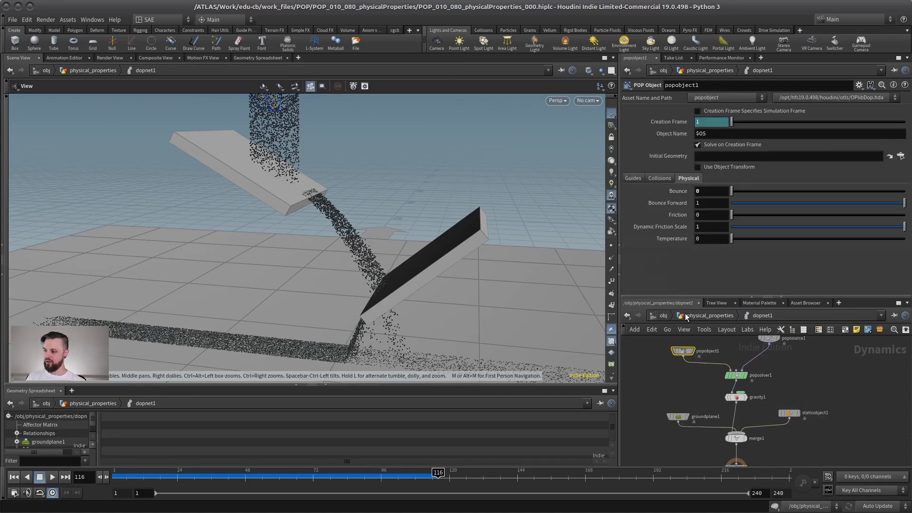
pyautogui.doubleClick(710, 191)
pyautogui.write('1')
pyautogui.press('Return')
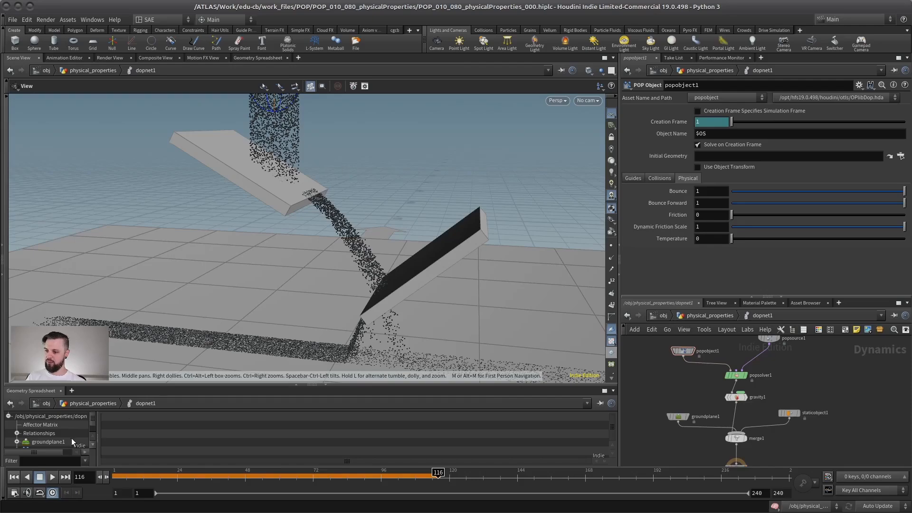
pyautogui.click(13, 476)
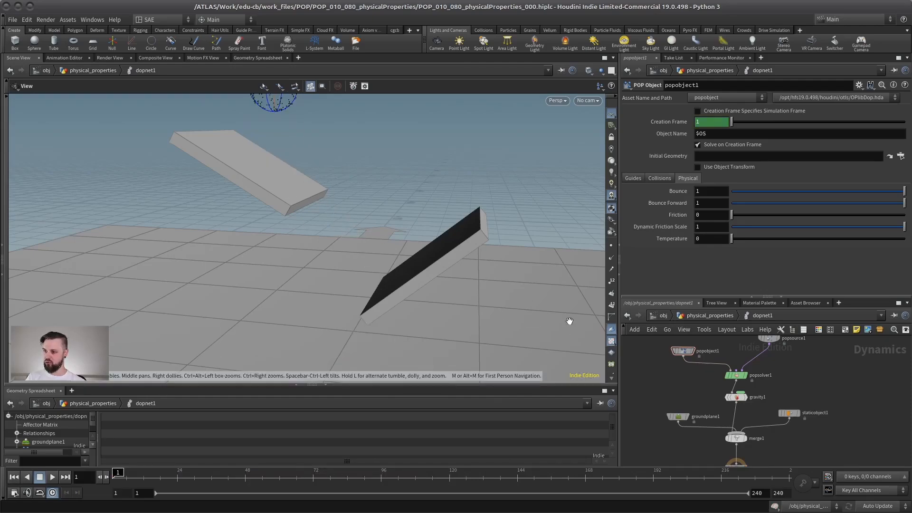
# - Set the bounce of staticobject1 to 0
pyautogui.click(788, 413)
pyautogui.doubleClick(710, 255)
pyautogui.write('0')
pyautogui.press('Return')
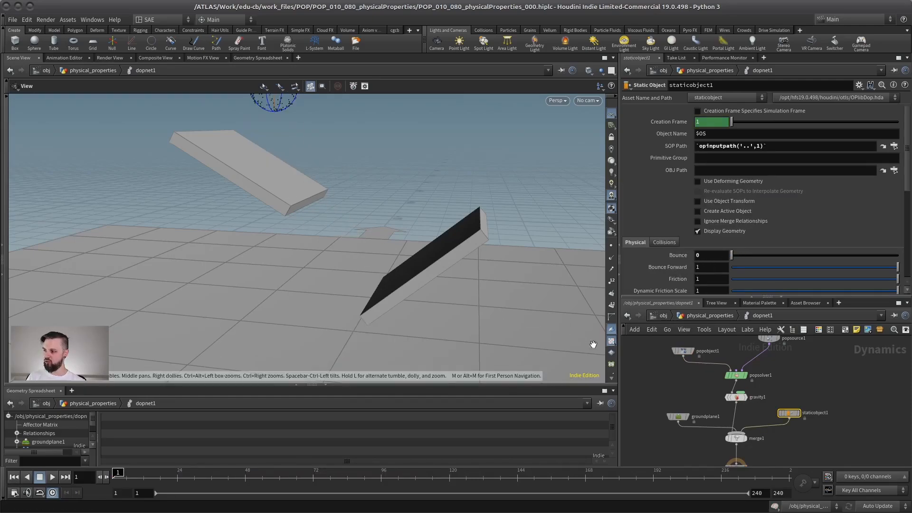
# - Play the simulation, examine the particle collisions on both slabs and the ground from several angles, and stop playback
pyautogui.click(52, 477)
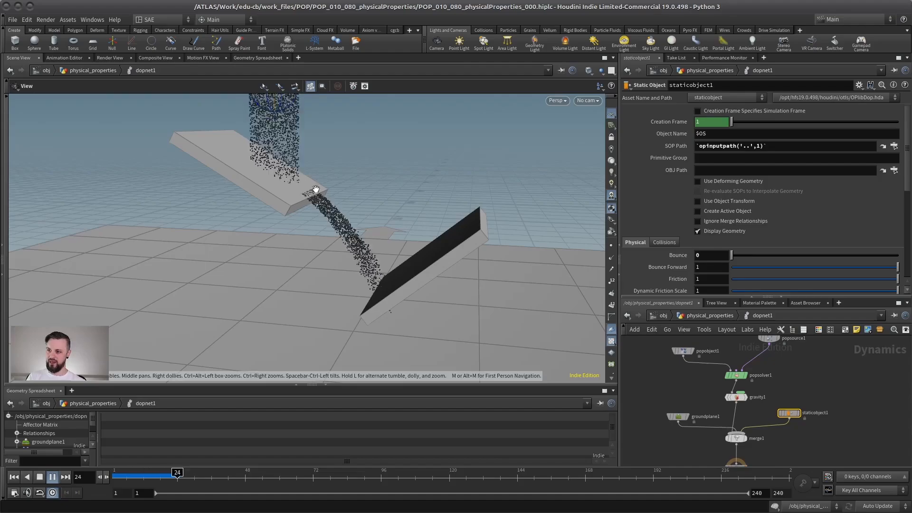
pyautogui.moveTo(421, 248); pyautogui.dragTo(382, 220)
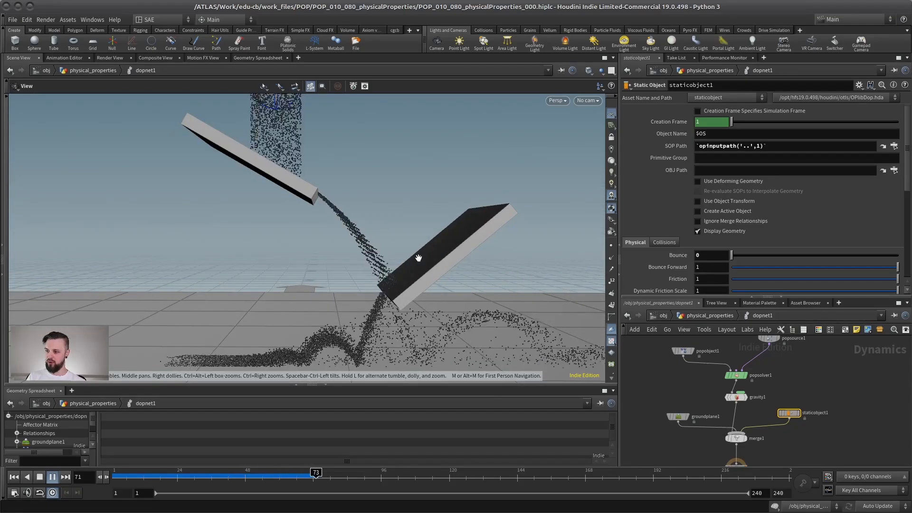
pyautogui.moveTo(413, 259); pyautogui.dragTo(422, 301)
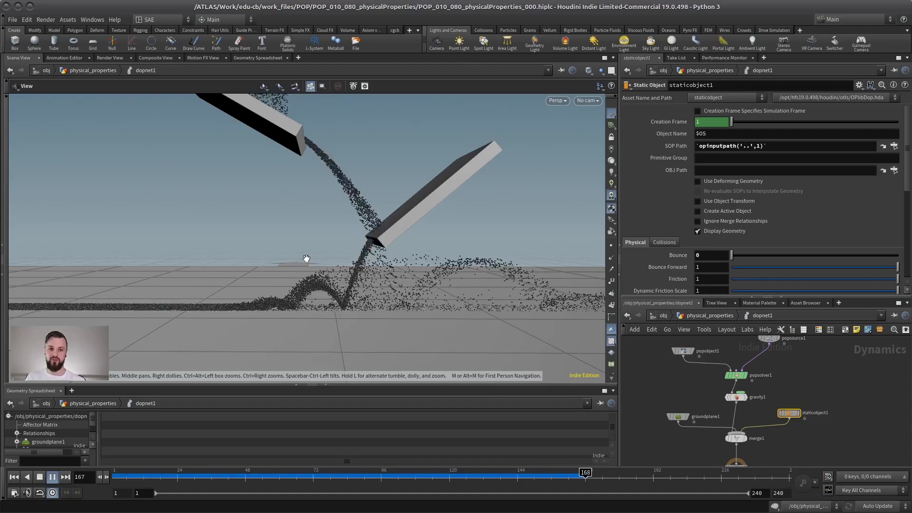
pyautogui.moveTo(449, 214); pyautogui.dragTo(393, 207)
pyautogui.moveTo(392, 208); pyautogui.dragTo(354, 254, button='middle')
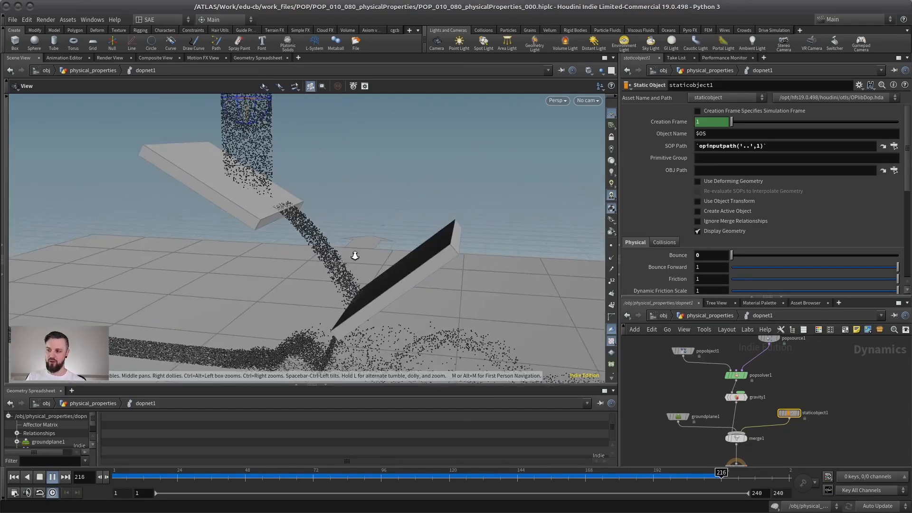
pyautogui.click(40, 477)
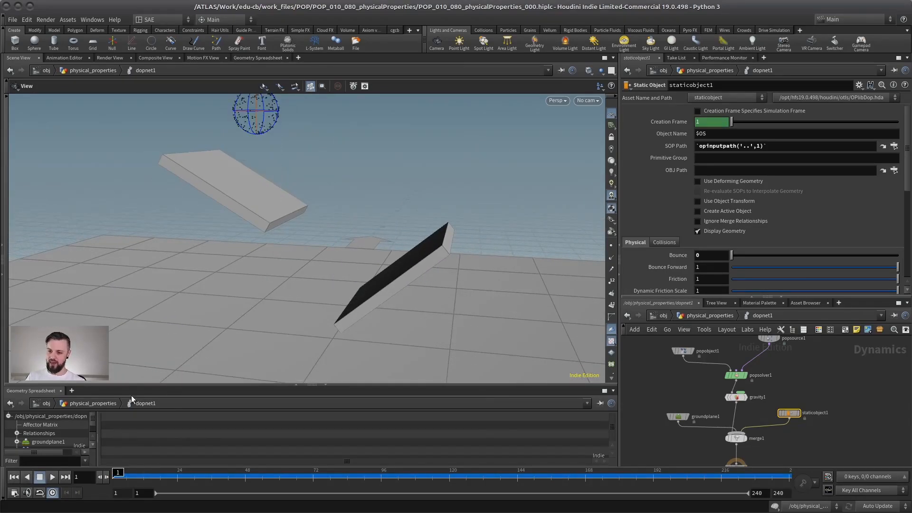
# - Set the bounce of staticobject1 back to 0.5
pyautogui.click(684, 351)
pyautogui.click(788, 413)
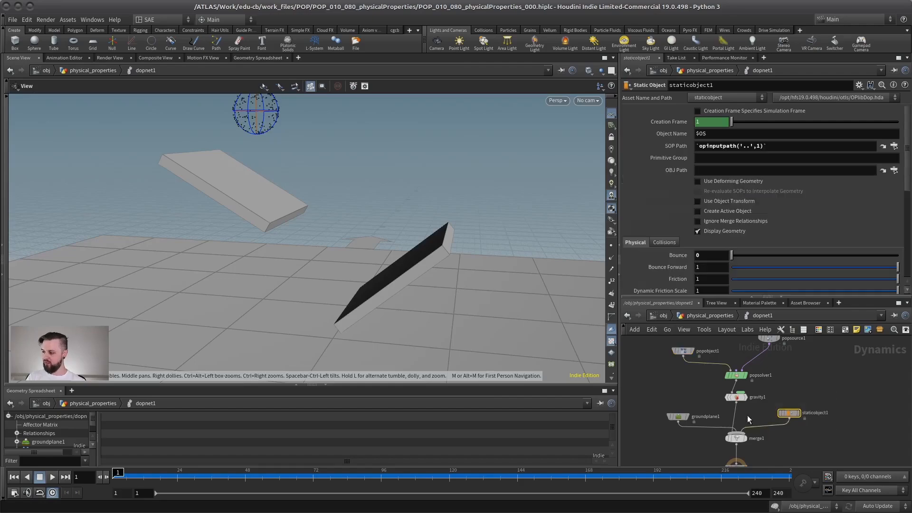
pyautogui.click(699, 255)
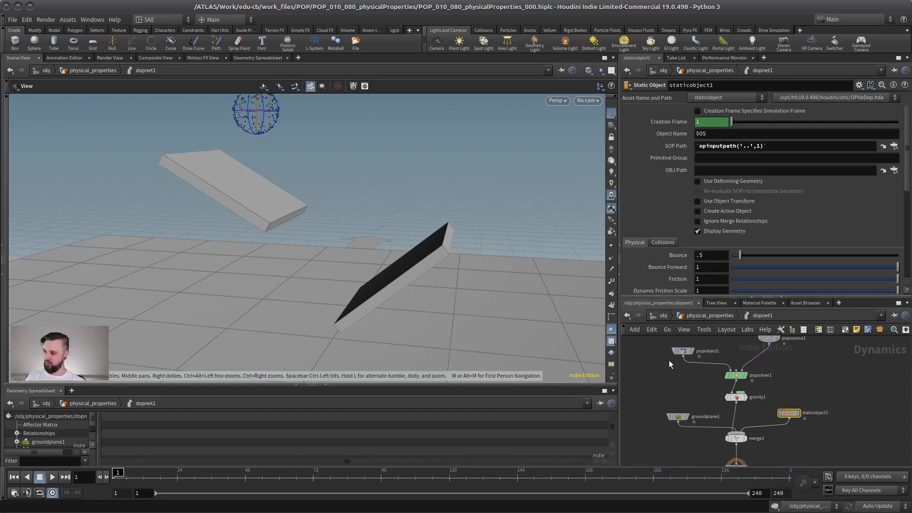
# - Lower the bounce of popobject1 to 0 in its physical properties
pyautogui.click(682, 351)
pyautogui.click(687, 178)
pyautogui.moveTo(764, 192); pyautogui.dragTo(727, 194)
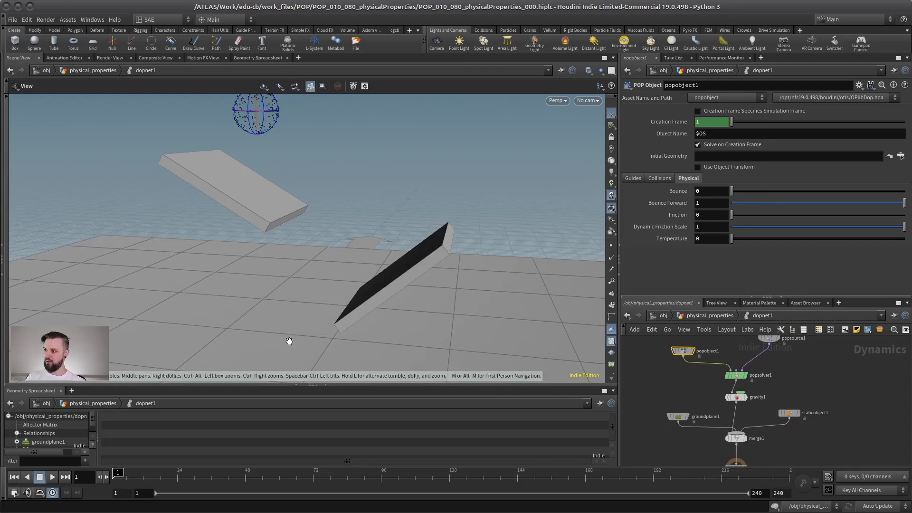
# - Play the simulation to about frame 60, stop it, and inspect the particle stream from a higher angle
pyautogui.click(53, 477)
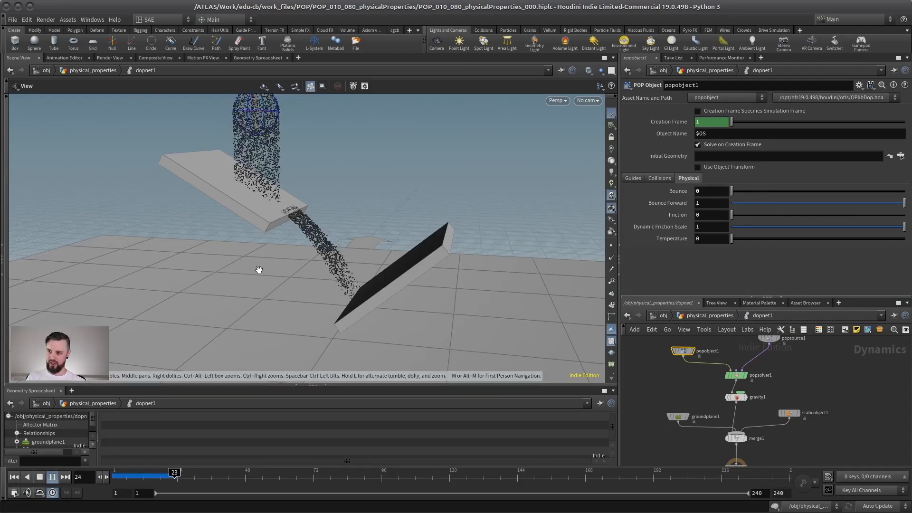
pyautogui.click(52, 476)
pyautogui.moveTo(190, 204); pyautogui.dragTo(228, 228)
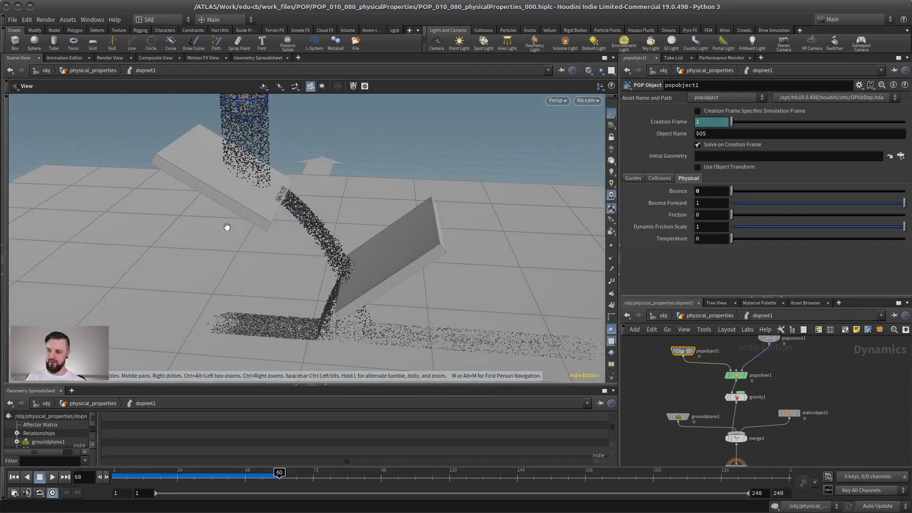
# - Inspect how the particle stream meets the upper slab from close up, comparing wireframe and shaded display
pyautogui.moveTo(228, 228); pyautogui.dragTo(266, 190, button='right')
pyautogui.moveTo(266, 190)
pyautogui.mouseDown(button='middle')
pyautogui.moveTo(334, 280)
pyautogui.moveTo(320, 244)
pyautogui.mouseUp(button='middle')
pyautogui.scroll(4, 334, 280)
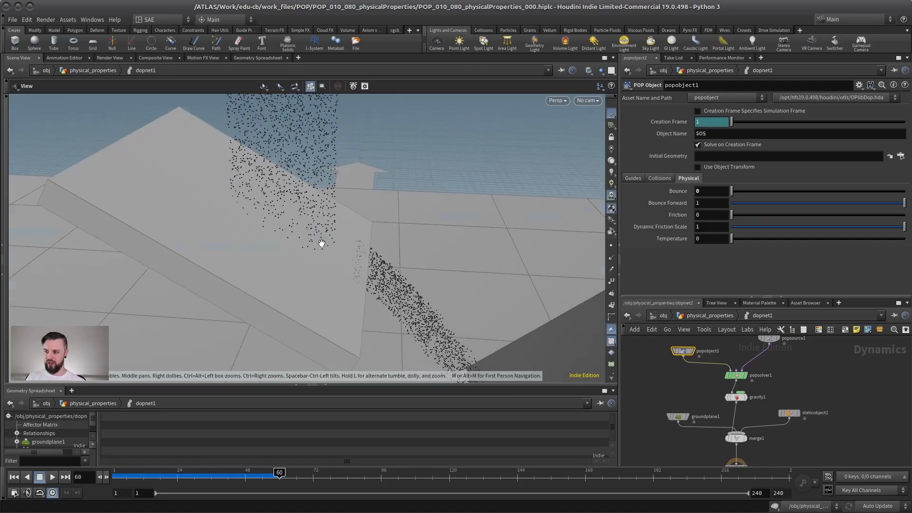
pyautogui.hotkey('shift', 'w')
pyautogui.moveTo(320, 244)
pyautogui.mouseDown()
pyautogui.moveTo(371, 220)
pyautogui.moveTo(388, 197)
pyautogui.moveTo(310, 181)
pyautogui.mouseUp()
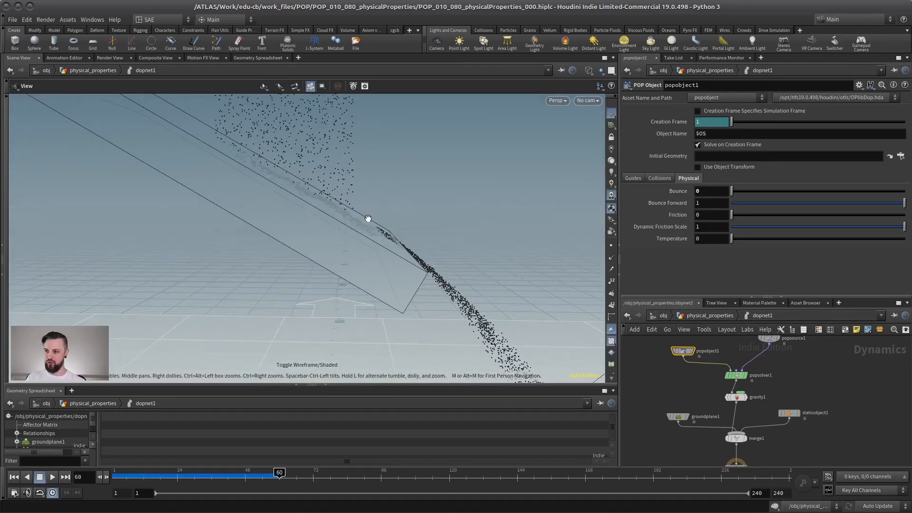
pyautogui.moveTo(390, 207)
pyautogui.mouseDown()
pyautogui.moveTo(247, 273)
pyautogui.moveTo(346, 238)
pyautogui.mouseUp()
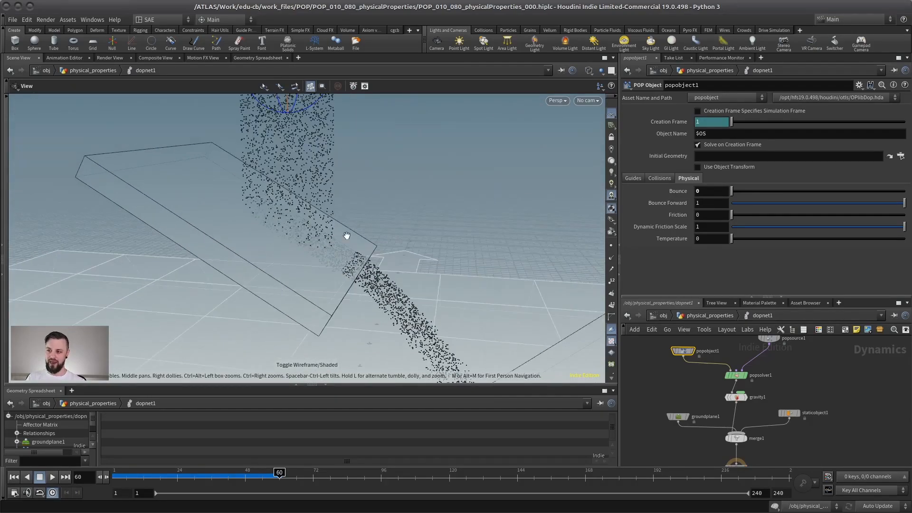
pyautogui.hotkey('shift', 'w')
pyautogui.moveTo(296, 218); pyautogui.dragTo(336, 230)
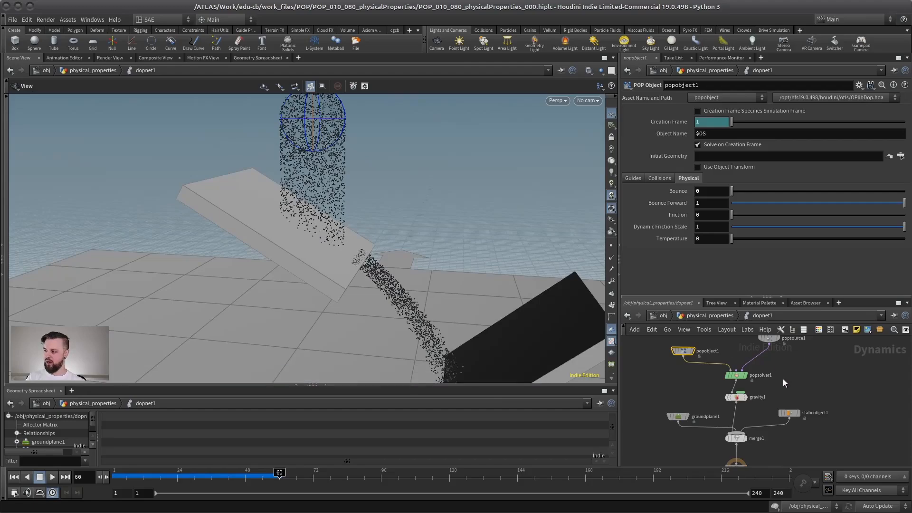
# - Raise the Uniform Divisions of staticobject1's RBD collision volume to 120
pyautogui.click(784, 408)
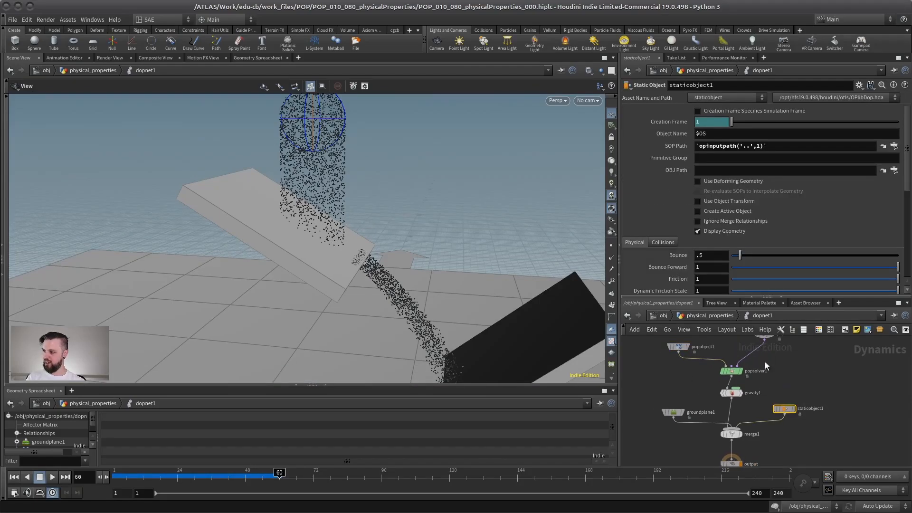
pyautogui.click(664, 244)
pyautogui.moveTo(720, 298); pyautogui.dragTo(720, 382)
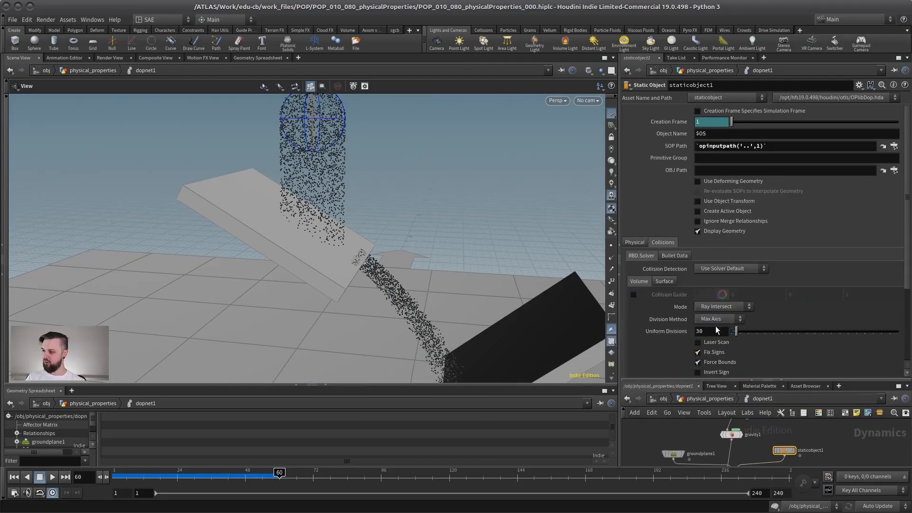
pyautogui.write('120')
pyautogui.press('Return')
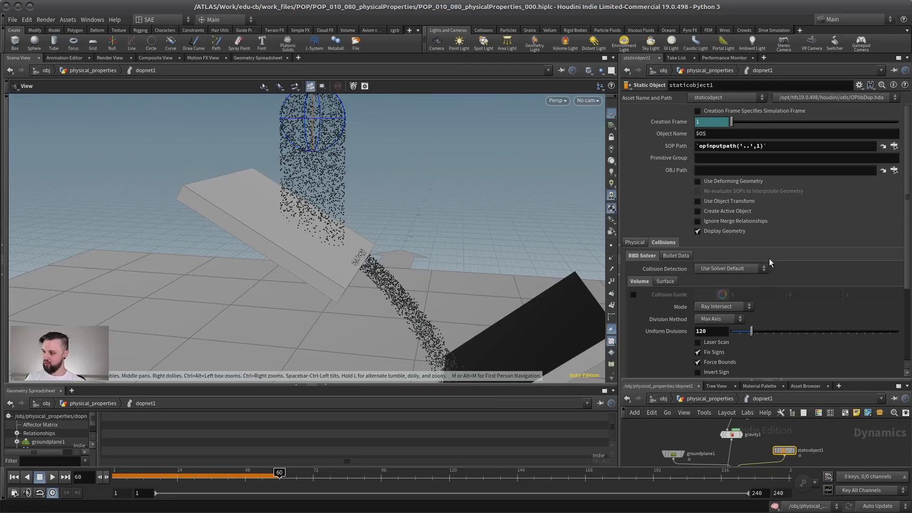
pyautogui.moveTo(804, 380); pyautogui.dragTo(805, 216)
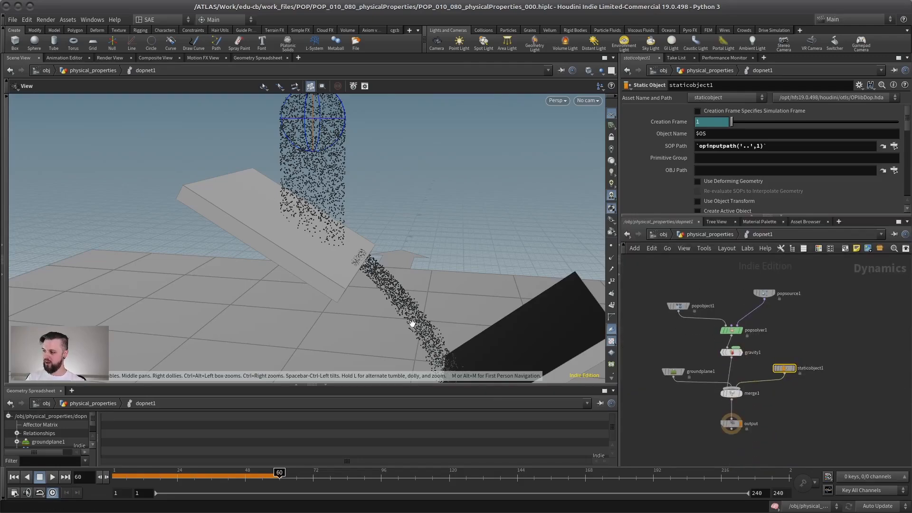
# - Replay the simulation from the first frame, examine the particles sliding over the upper slab, and stop playback
pyautogui.click(14, 477)
pyautogui.click(53, 476)
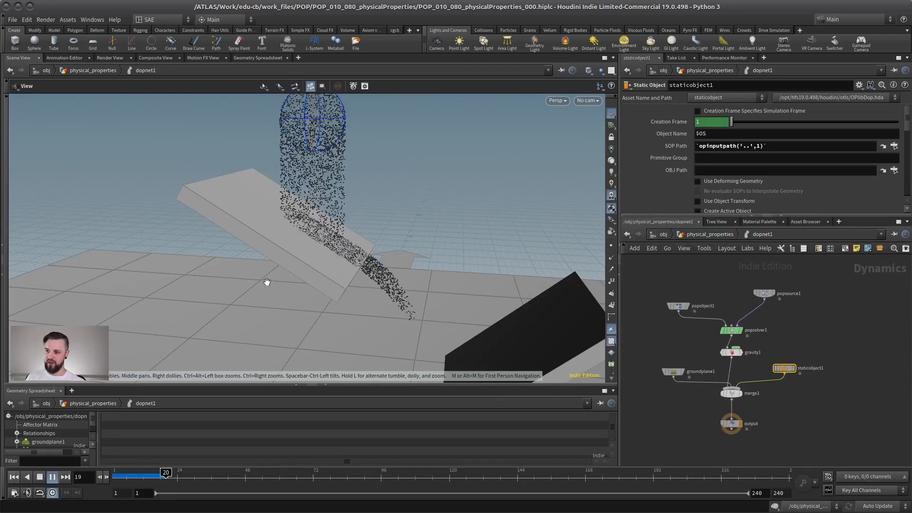
pyautogui.moveTo(384, 266); pyautogui.dragTo(319, 234)
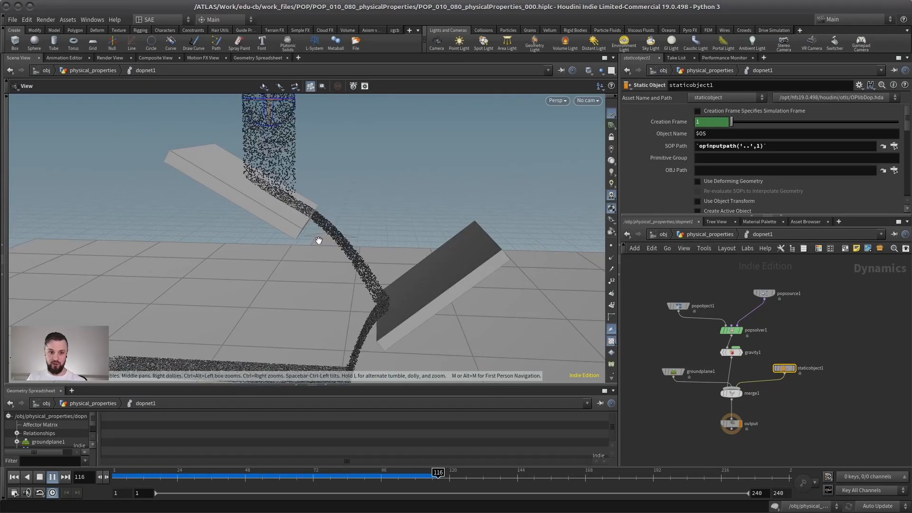
pyautogui.click(52, 477)
pyautogui.moveTo(293, 247); pyautogui.dragTo(363, 257)
pyautogui.moveTo(363, 257); pyautogui.dragTo(369, 267, button='right')
# - Show popobject1's physical properties and replay the simulation from the first frame, following the stream across both slabs
pyautogui.click(678, 306)
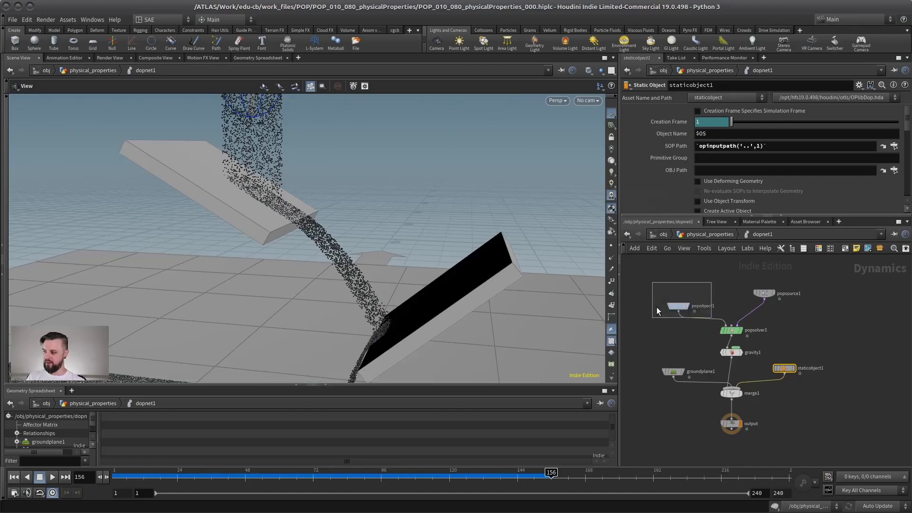
pyautogui.moveTo(714, 217); pyautogui.dragTo(713, 277)
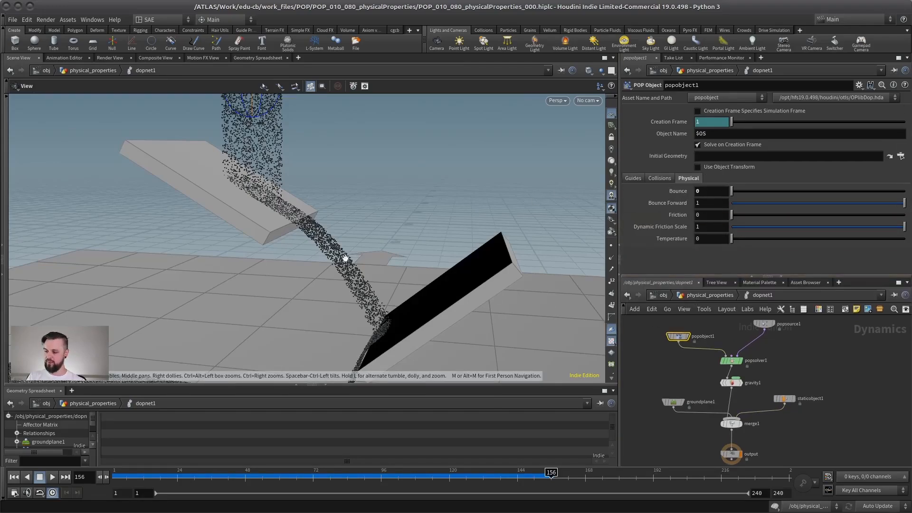
pyautogui.moveTo(241, 215); pyautogui.dragTo(275, 238)
pyautogui.moveTo(275, 238); pyautogui.dragTo(182, 270, button='right')
pyautogui.click(16, 477)
pyautogui.click(52, 477)
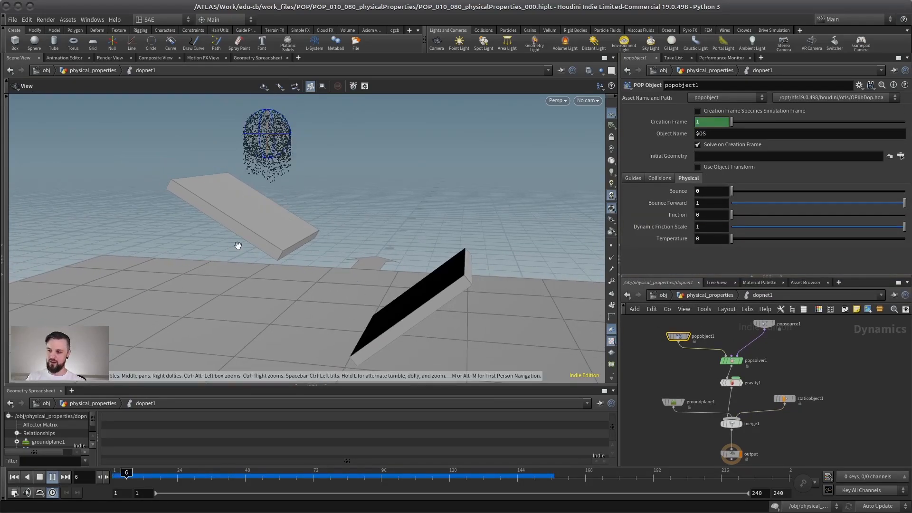
pyautogui.moveTo(332, 297); pyautogui.dragTo(401, 288)
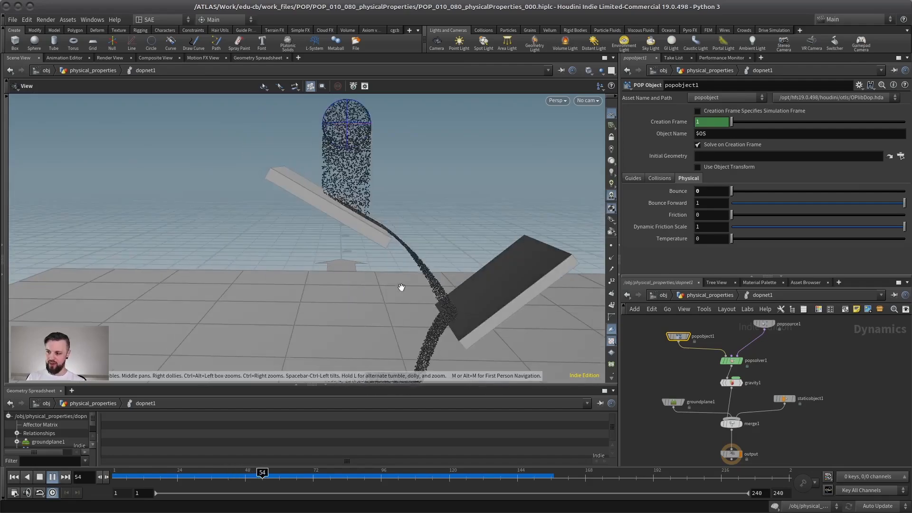
pyautogui.moveTo(401, 287); pyautogui.dragTo(350, 302, button='right')
pyautogui.moveTo(350, 301); pyautogui.dragTo(387, 298, button='middle')
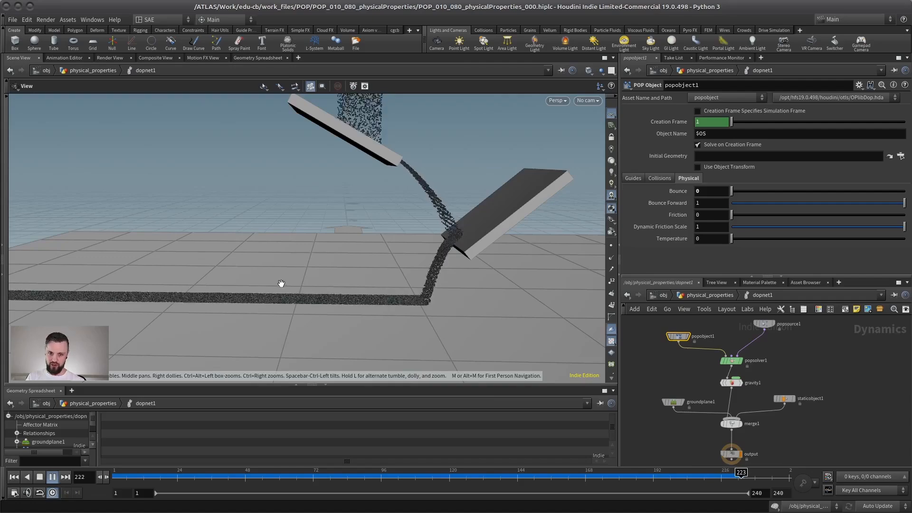
# - Examine the particles landing and sliding along the ground plane from a closer, higher view, then stop playback
pyautogui.moveTo(281, 283); pyautogui.dragTo(274, 268, button='right')
pyautogui.moveTo(313, 258); pyautogui.dragTo(272, 268)
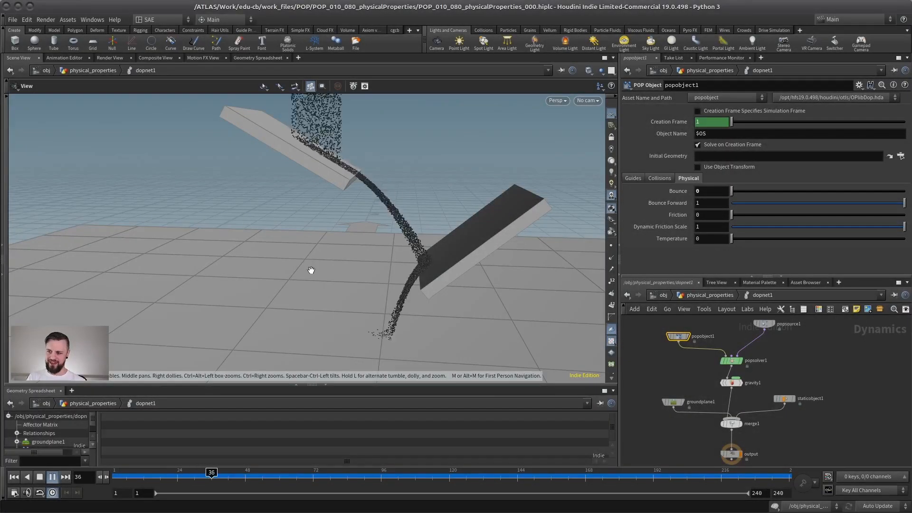
pyautogui.moveTo(326, 286); pyautogui.dragTo(369, 318)
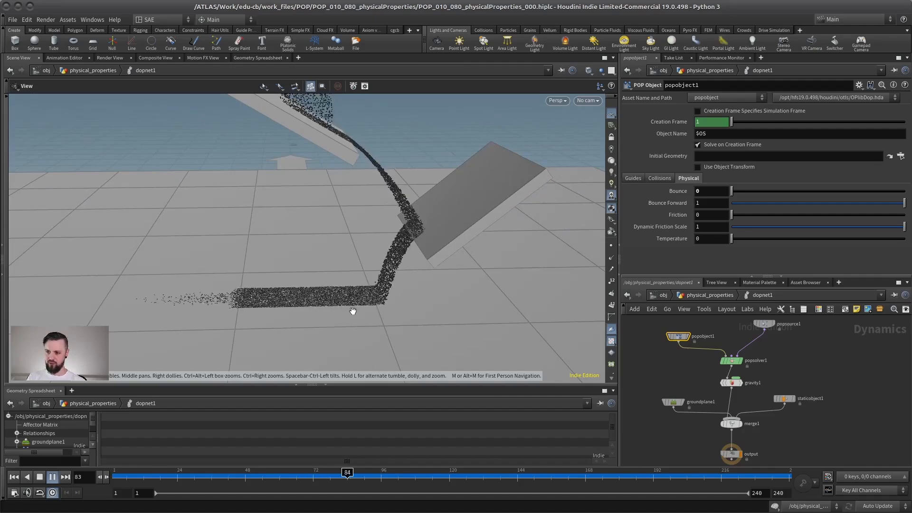
pyautogui.click(41, 477)
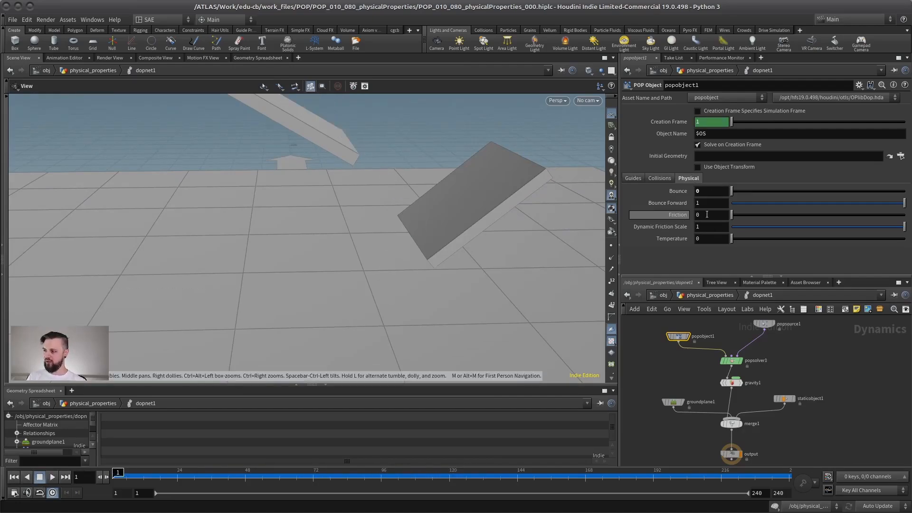
# - Raise popobject1's friction to 0.563 and play the simulation, examining the stream from the upper slab to the ground
pyautogui.moveTo(753, 216); pyautogui.dragTo(829, 215)
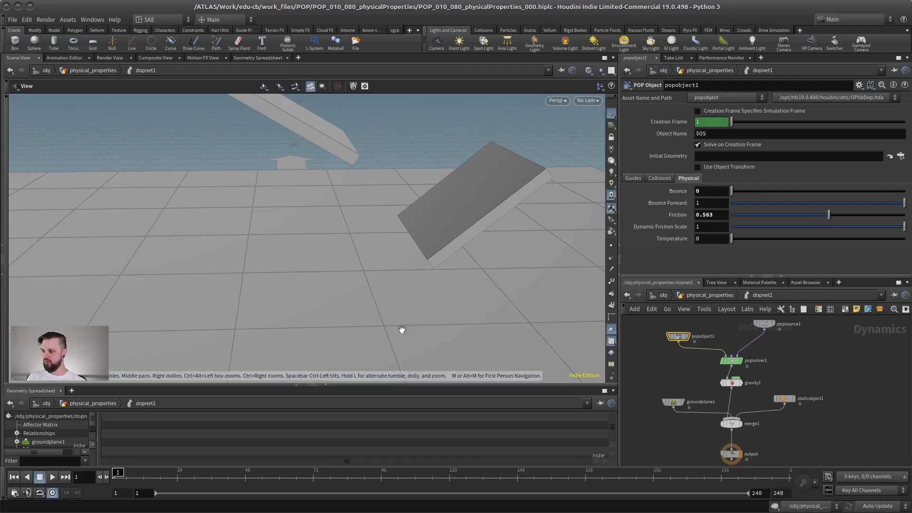
pyautogui.click(51, 477)
pyautogui.moveTo(318, 214); pyautogui.dragTo(298, 240, button='middle')
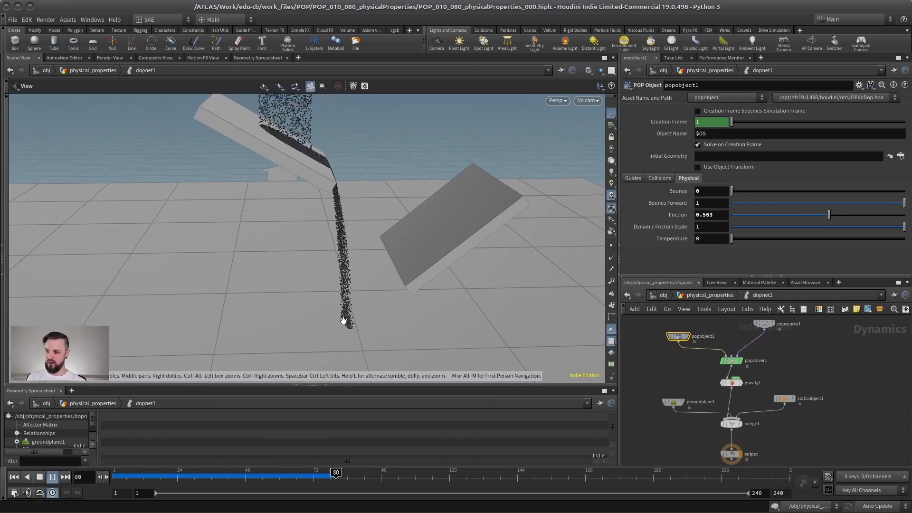
pyautogui.scroll(3, 343, 322)
pyautogui.moveTo(320, 308)
pyautogui.mouseDown()
pyautogui.moveTo(323, 297)
pyautogui.moveTo(310, 299)
pyautogui.mouseUp()
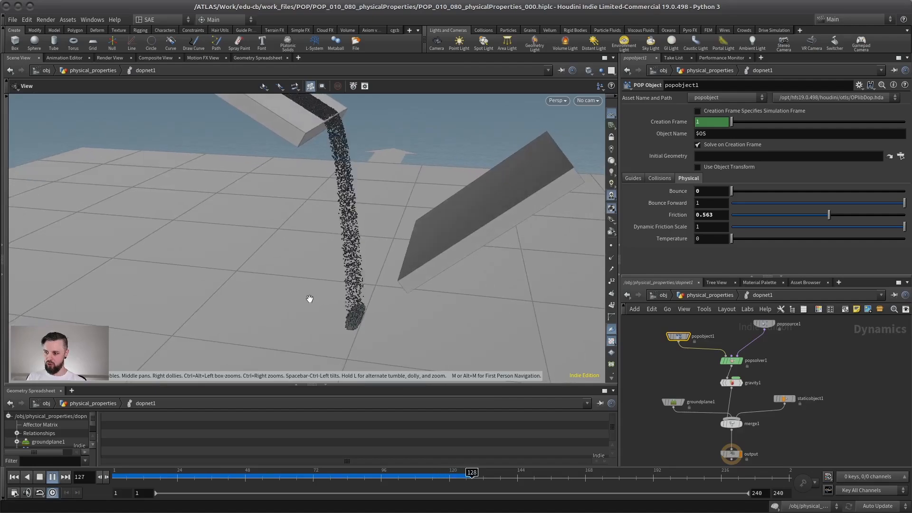
# - Lower popobject1's friction to 0.195, replay the simulation from the first frame, and rewind it after examining the stream
pyautogui.moveTo(828, 215); pyautogui.dragTo(765, 215)
pyautogui.click(52, 478)
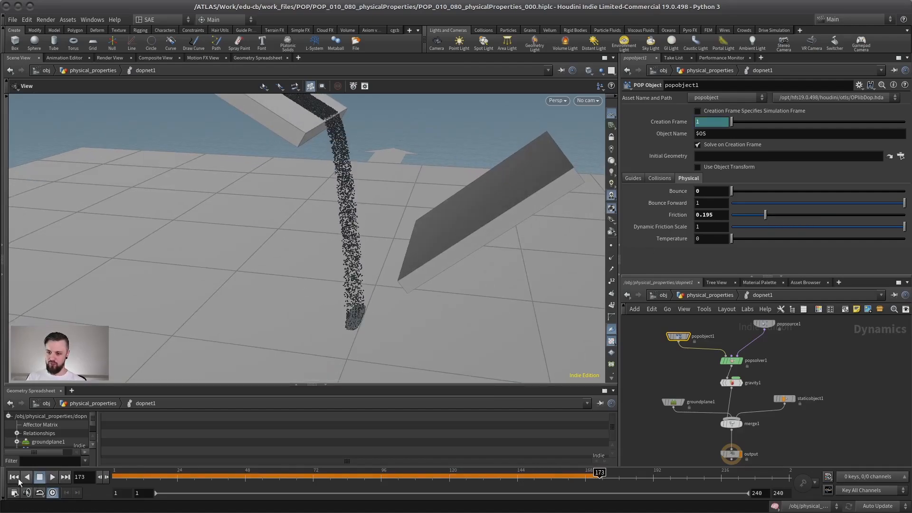
pyautogui.click(17, 478)
pyautogui.scroll(-5, 280, 275)
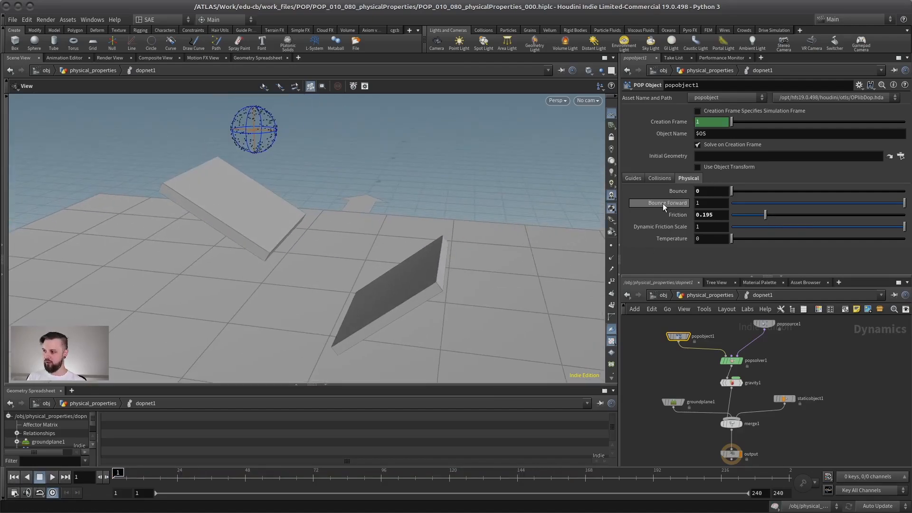
pyautogui.press('Up')
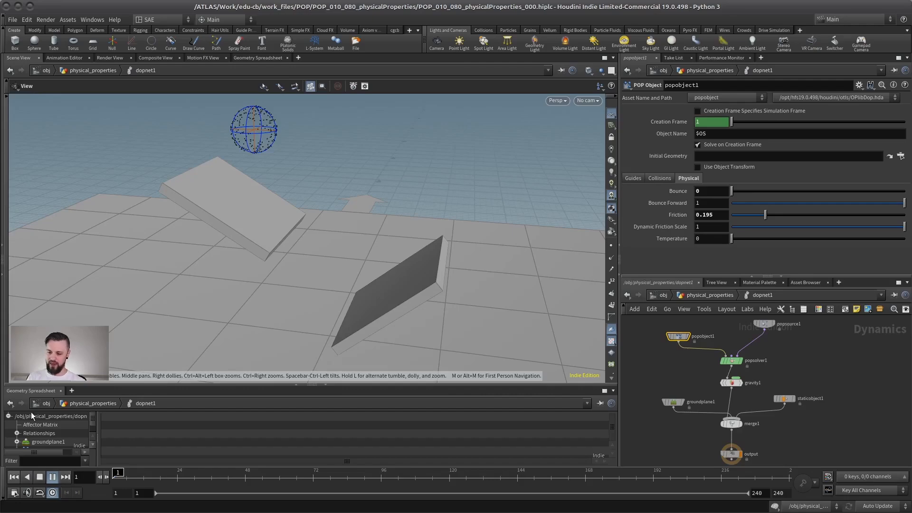
pyautogui.moveTo(295, 299); pyautogui.dragTo(351, 232)
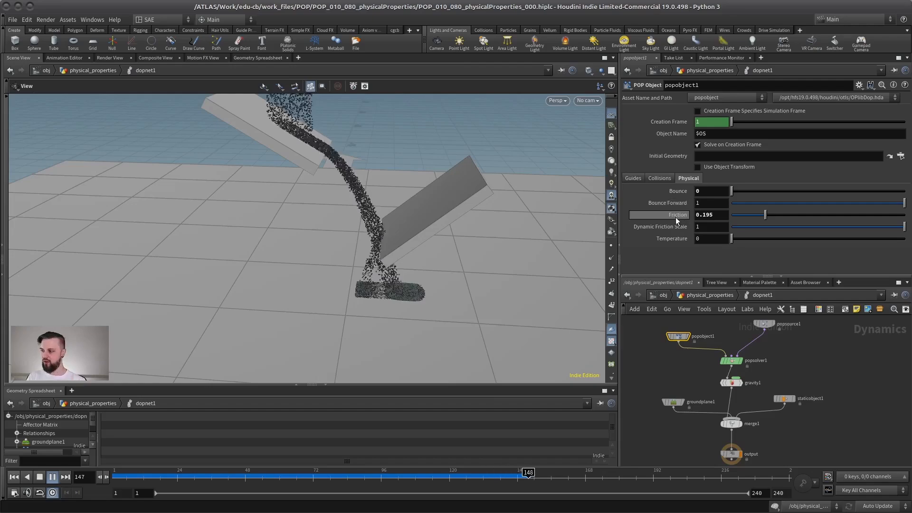
pyautogui.click(14, 477)
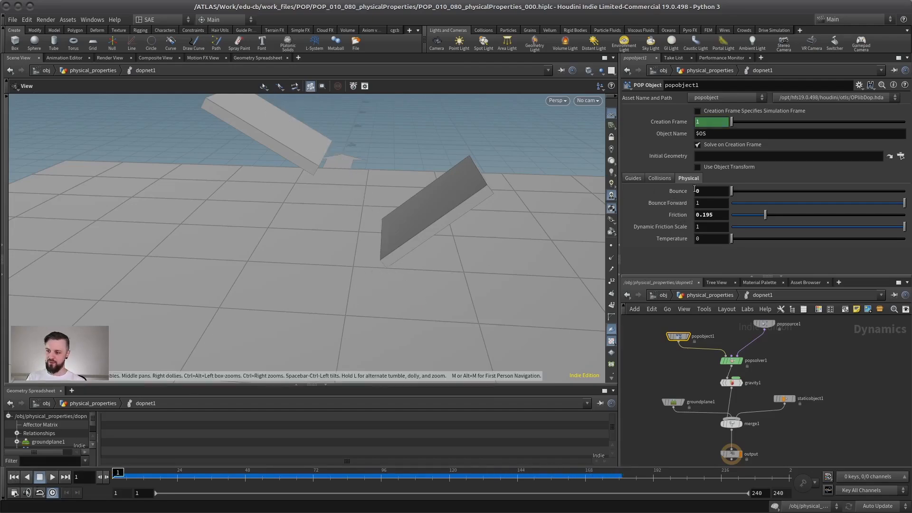
# - Reset popobject1's friction to 0 and play the simulation with its Bounce Forward lowered to 0.47
pyautogui.moveTo(781, 218); pyautogui.dragTo(675, 258)
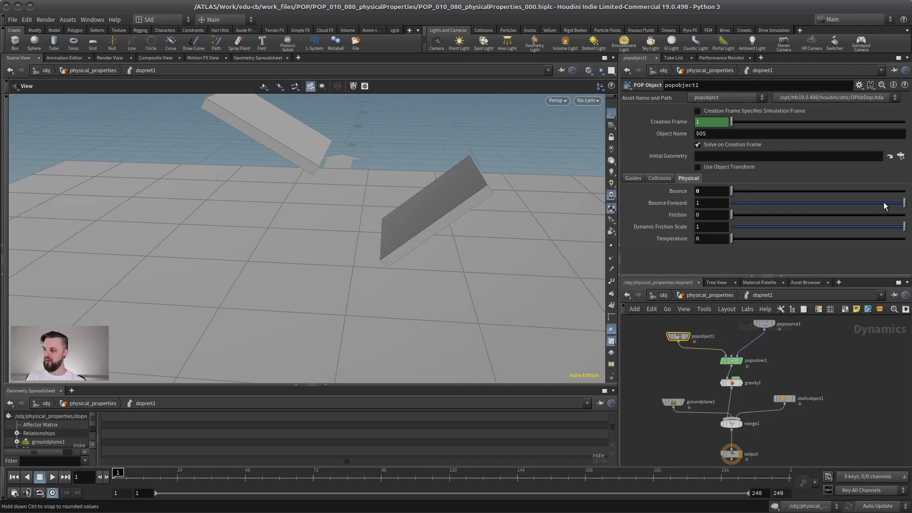
pyautogui.moveTo(883, 201); pyautogui.dragTo(809, 202)
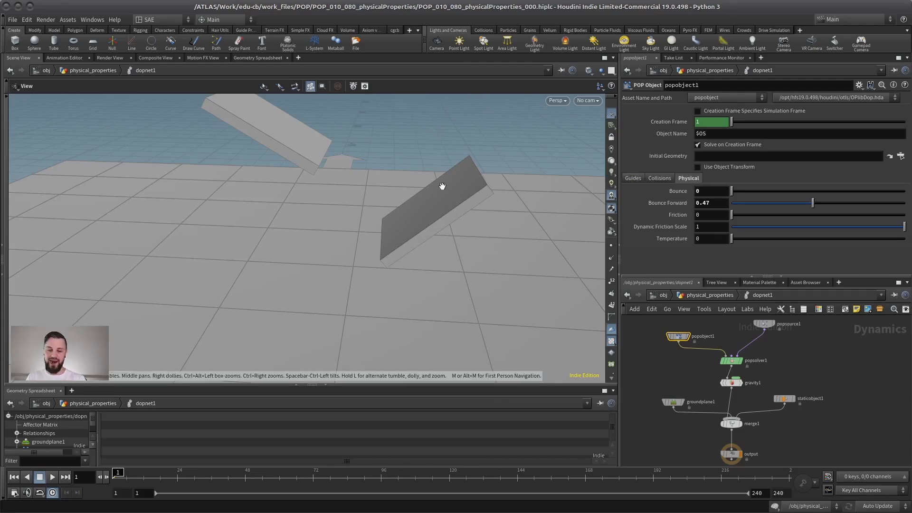
pyautogui.click(52, 477)
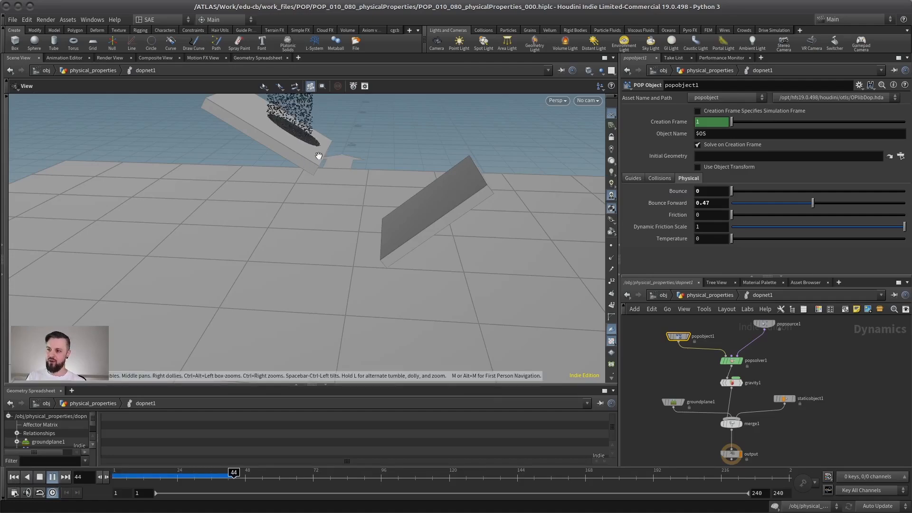
pyautogui.moveTo(319, 156); pyautogui.dragTo(346, 218)
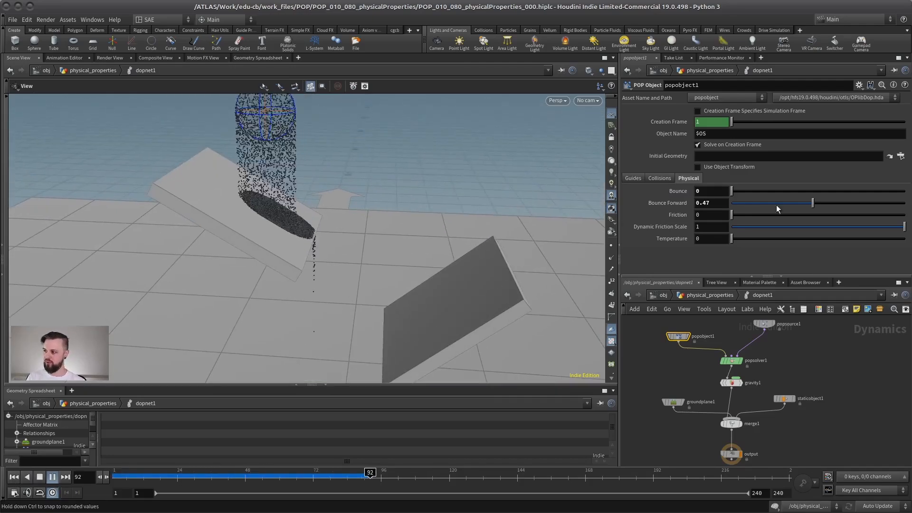
# - Raise popobject1's Bounce Forward to 0.846 and replay the simulation from the first frame
pyautogui.moveTo(812, 203); pyautogui.dragTo(850, 203)
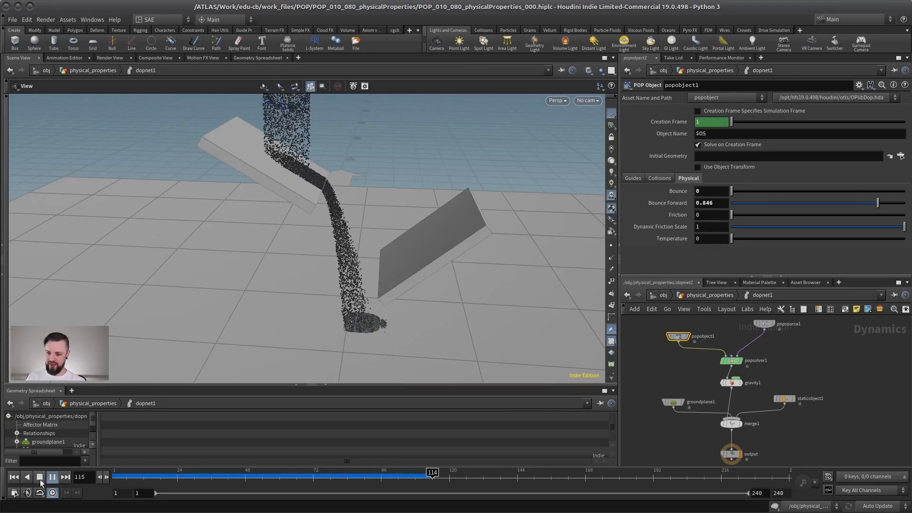
pyautogui.click(40, 479)
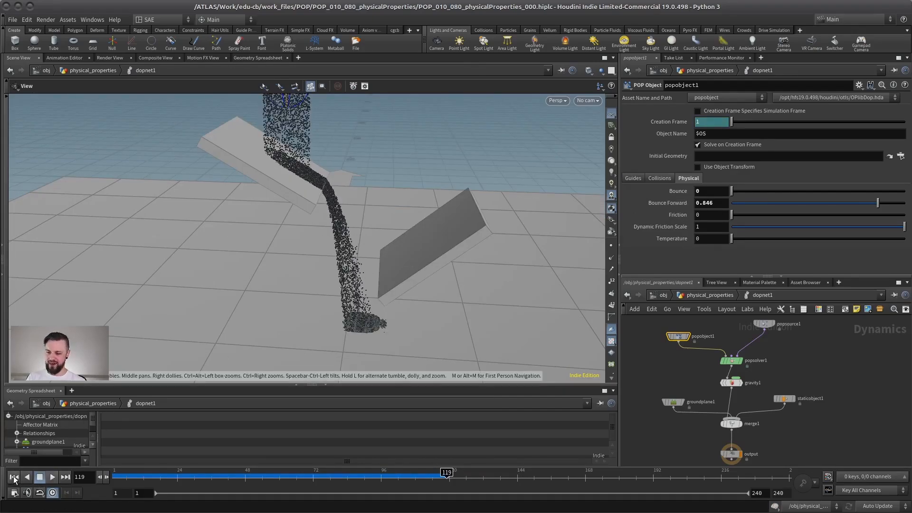
pyautogui.click(14, 477)
pyautogui.click(52, 477)
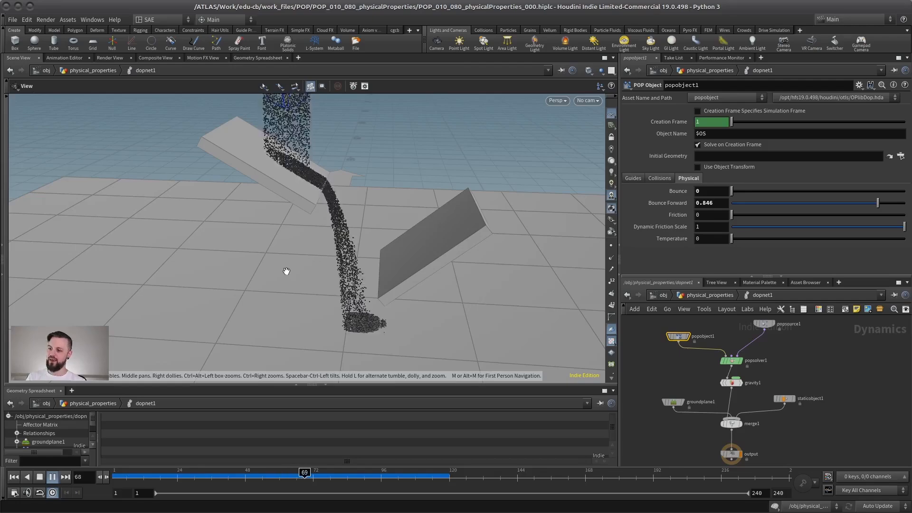
# - Stop playback, rewind to the first frame, and read the description of the Bounce Forward parameter
pyautogui.click(39, 476)
pyautogui.click(14, 476)
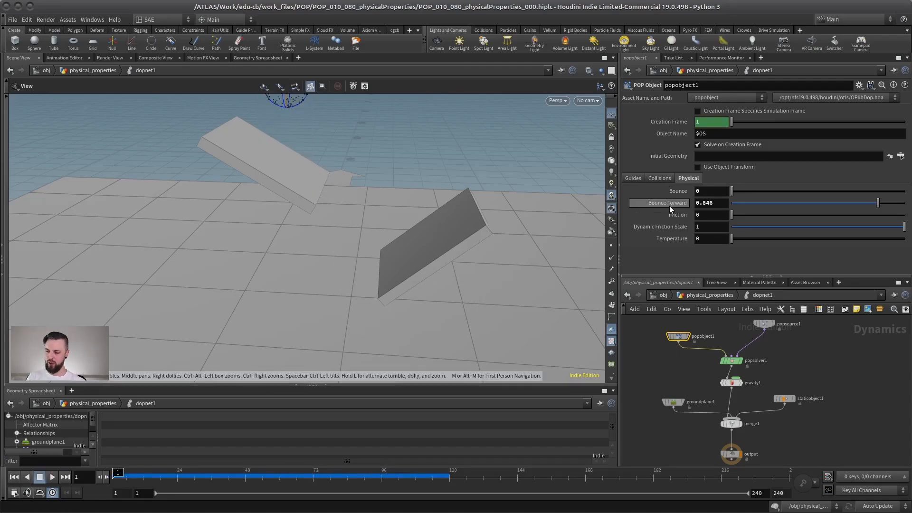
pyautogui.moveTo(674, 204)
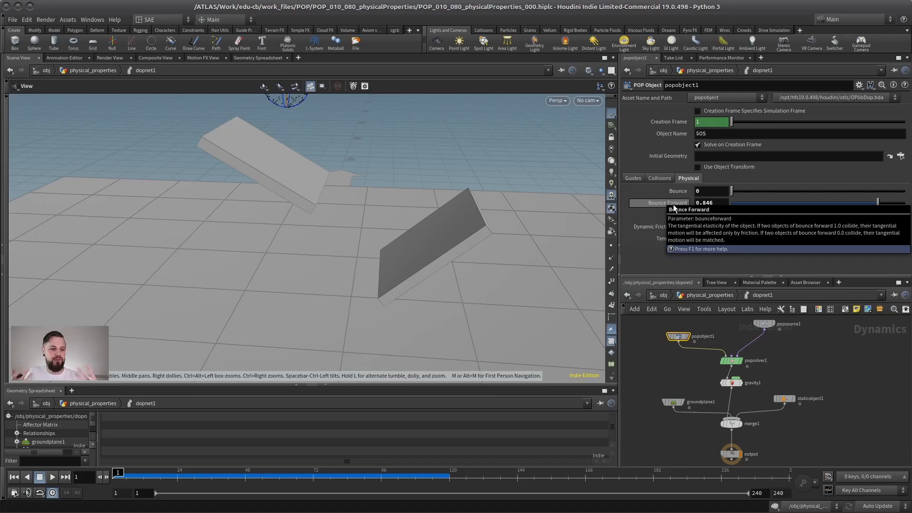
# - Lower popobject1's Bounce Forward to 0.772, play the simulation and pause it once the particles reach the ground
pyautogui.moveTo(878, 203); pyautogui.dragTo(864, 202)
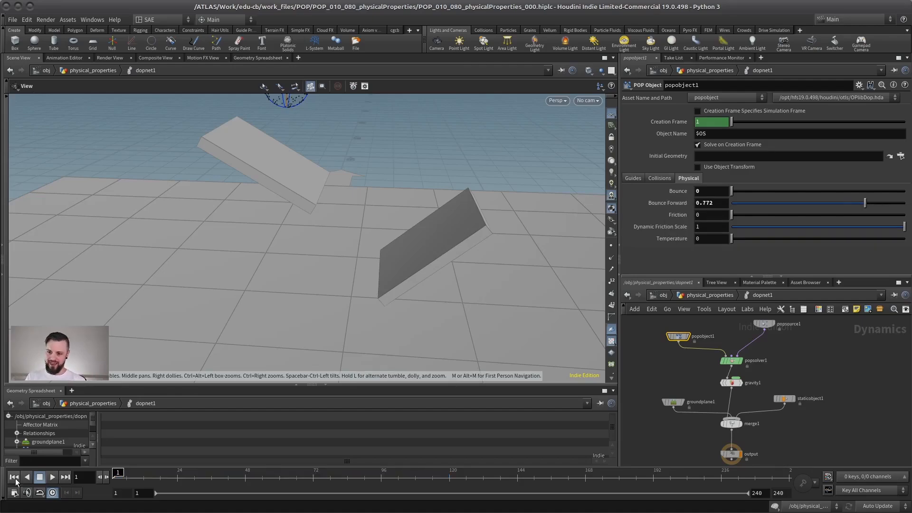
pyautogui.click(53, 477)
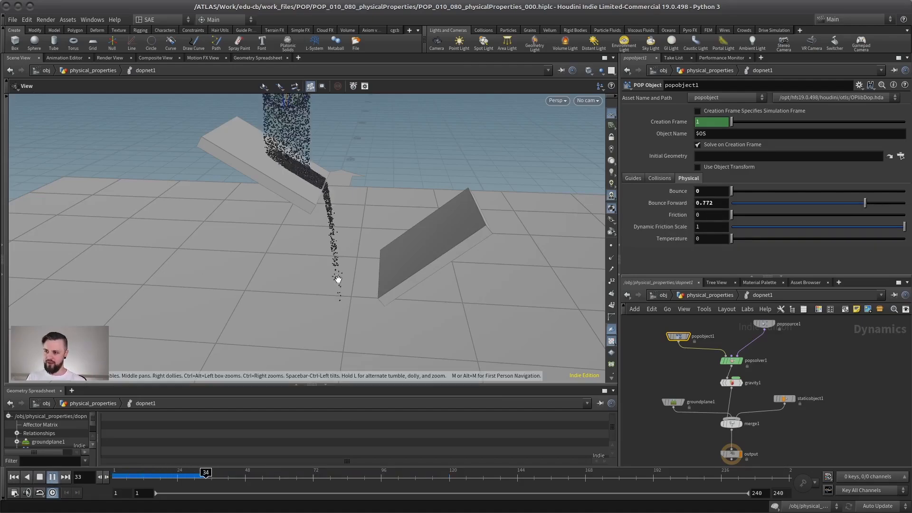
pyautogui.click(53, 476)
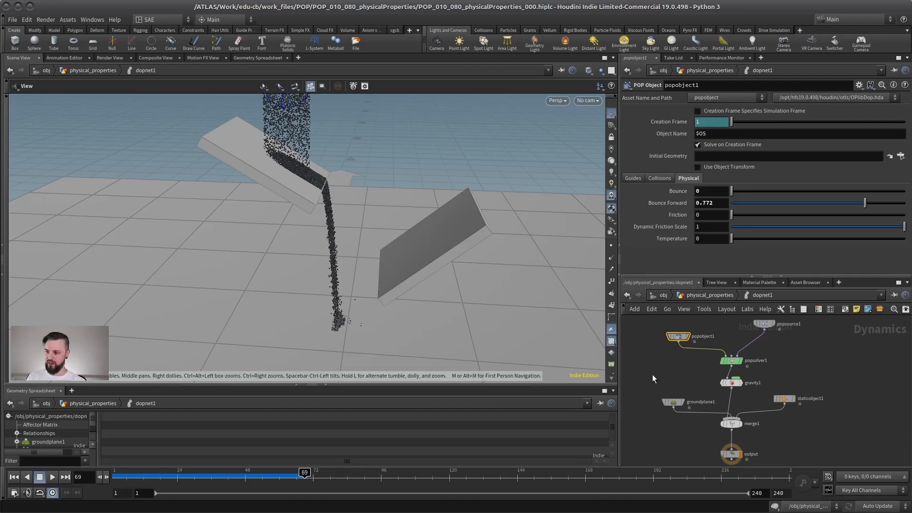
# - Inspect staticobject1's physical properties with the parameter area enlarged, and examine the particle stream between the two slabs
pyautogui.click(784, 398)
pyautogui.moveTo(366, 254); pyautogui.dragTo(348, 201)
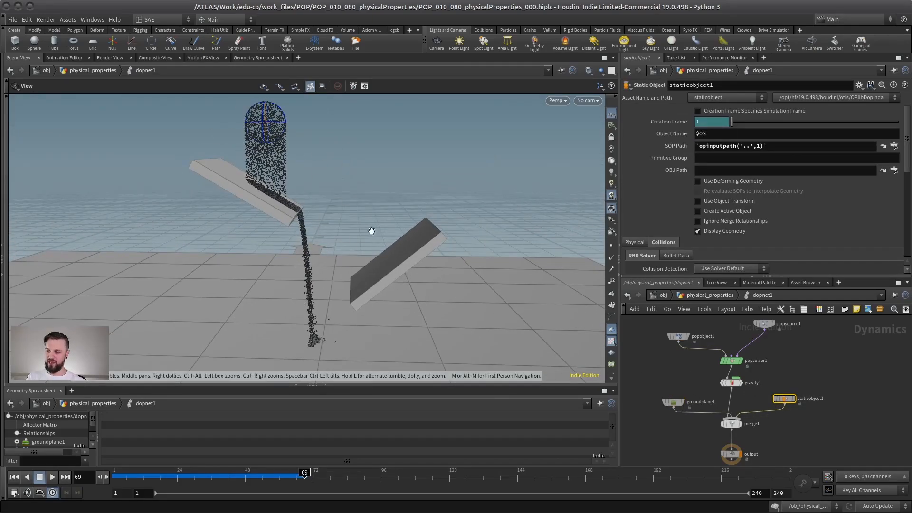
pyautogui.moveTo(372, 231); pyautogui.dragTo(370, 212)
pyautogui.moveTo(784, 399); pyautogui.dragTo(784, 389)
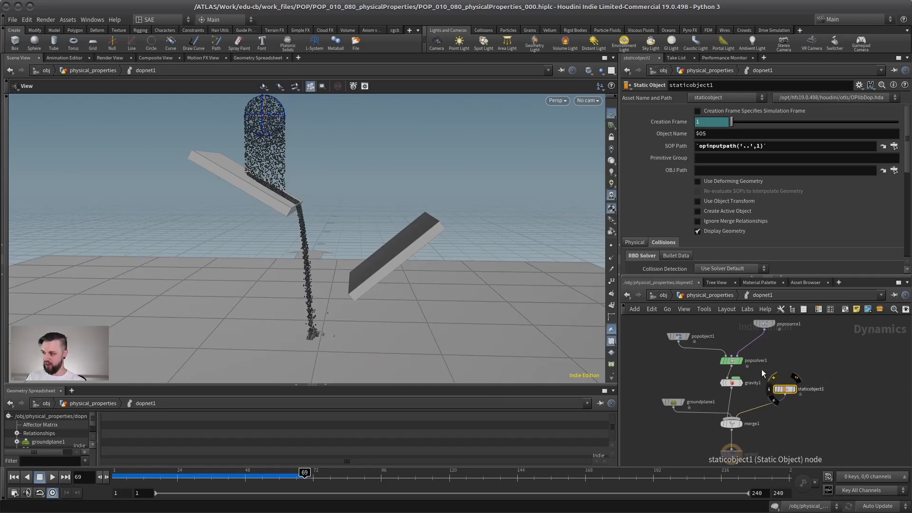
pyautogui.click(635, 242)
pyautogui.moveTo(661, 276); pyautogui.dragTo(692, 339)
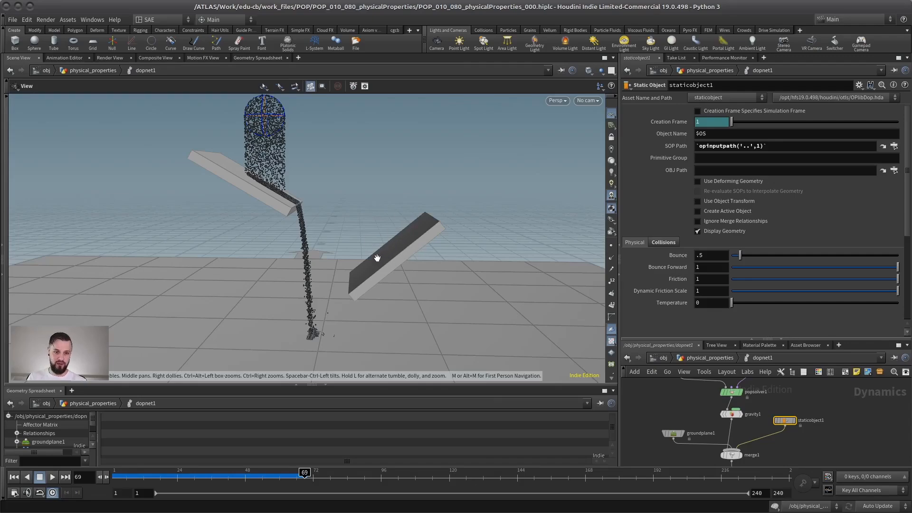
pyautogui.moveTo(661, 407); pyautogui.dragTo(661, 437, button='middle')
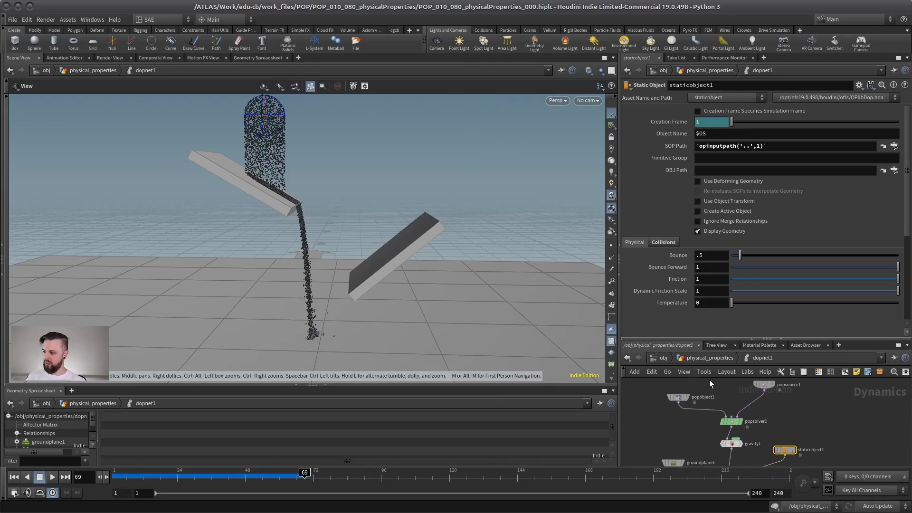
# - Read the description of popobject1's Dynamic Friction Scale and try lowering the parameter to 0.091
pyautogui.click(678, 397)
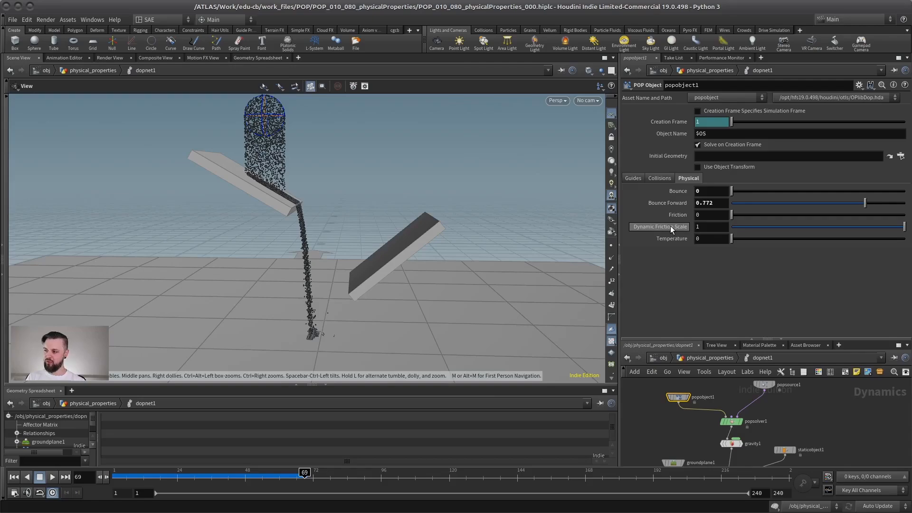
pyautogui.moveTo(670, 227)
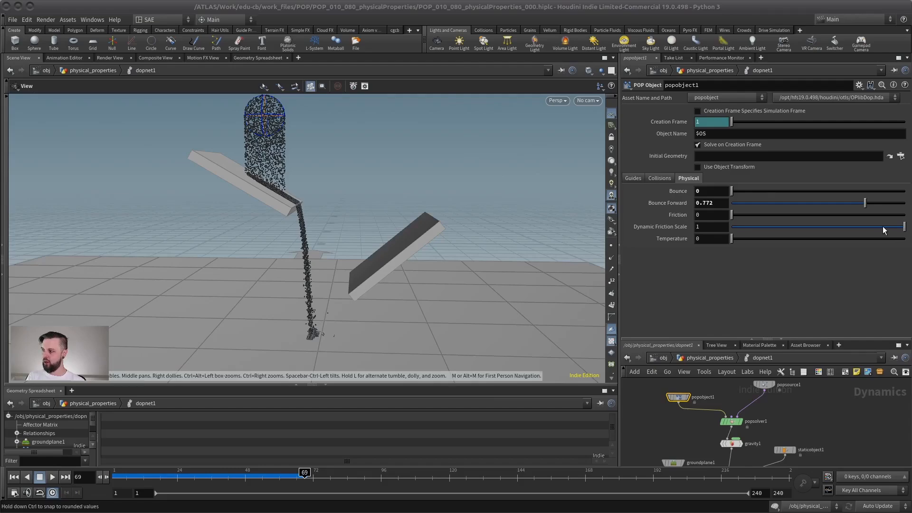
pyautogui.moveTo(883, 226); pyautogui.dragTo(749, 226)
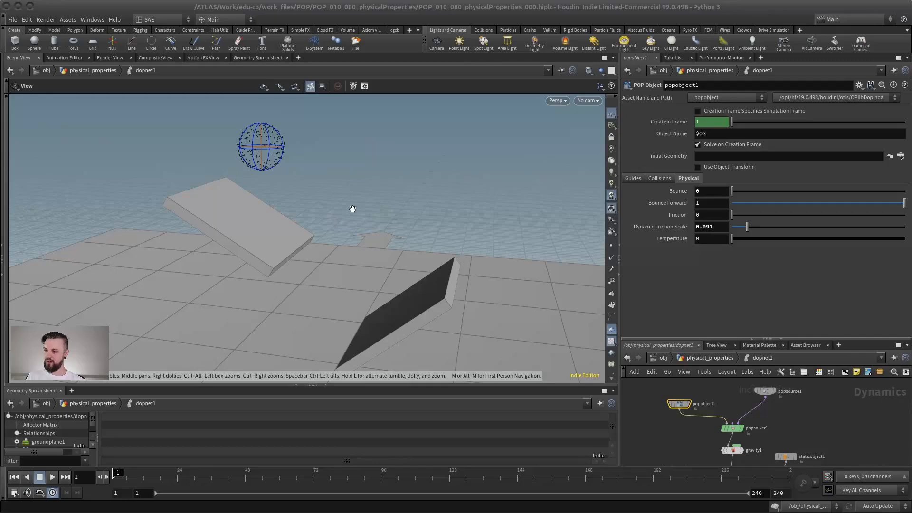
pyautogui.moveTo(353, 209); pyautogui.dragTo(290, 251)
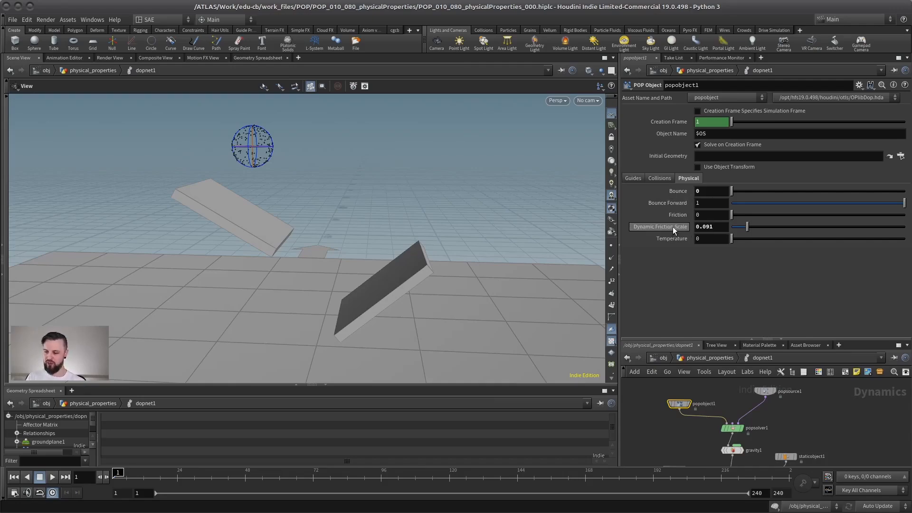
pyautogui.moveTo(762, 226); pyautogui.dragTo(867, 233)
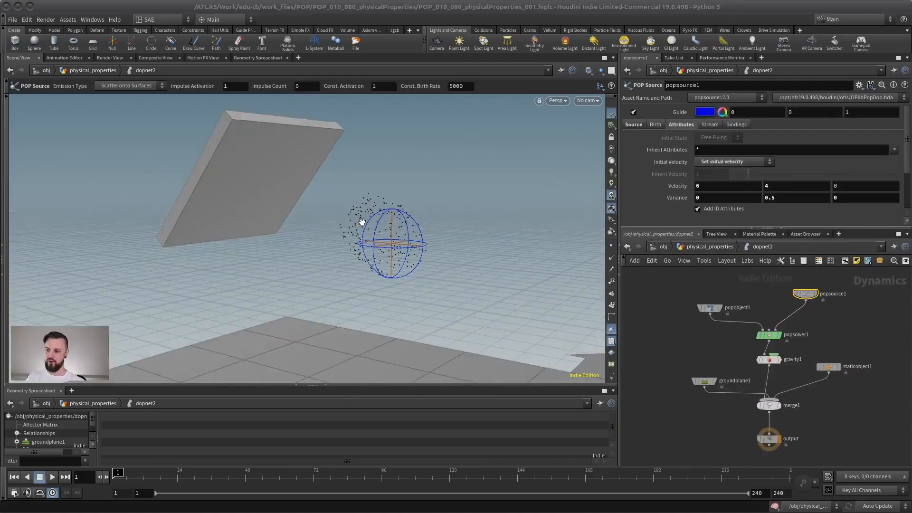
# - Play the dopnet2 simulation, examine the particles hitting the tilted slab, and pause playback
pyautogui.moveTo(358, 220); pyautogui.dragTo(386, 240)
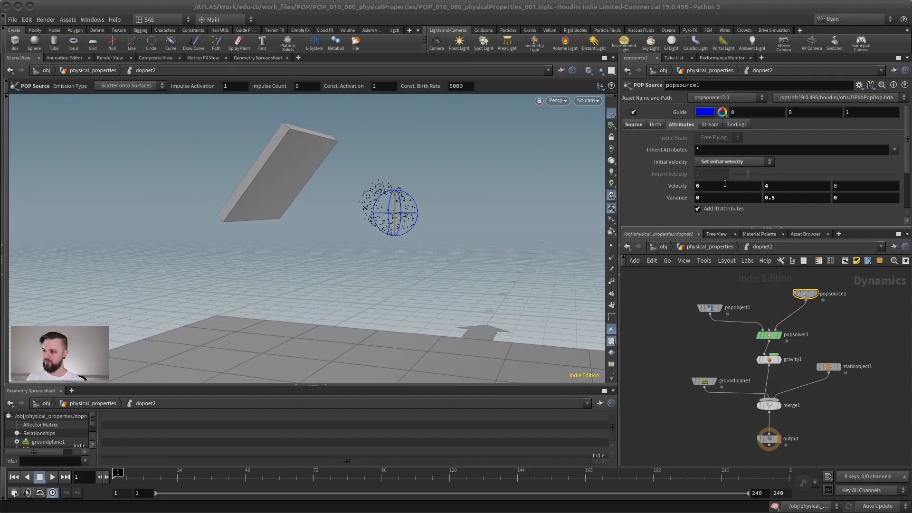
pyautogui.click(51, 476)
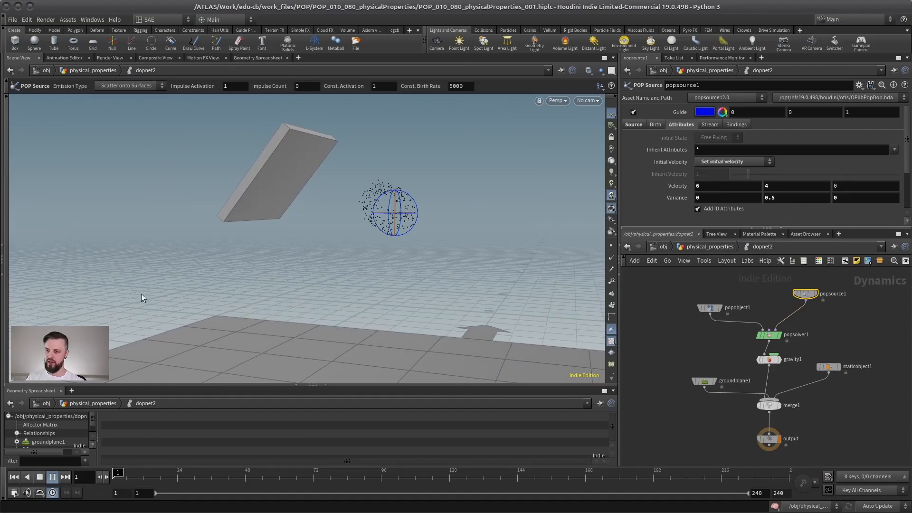
pyautogui.keyDown('alt'); pyautogui.moveTo(289, 222); pyautogui.dragTo(342, 229); pyautogui.keyUp('alt')
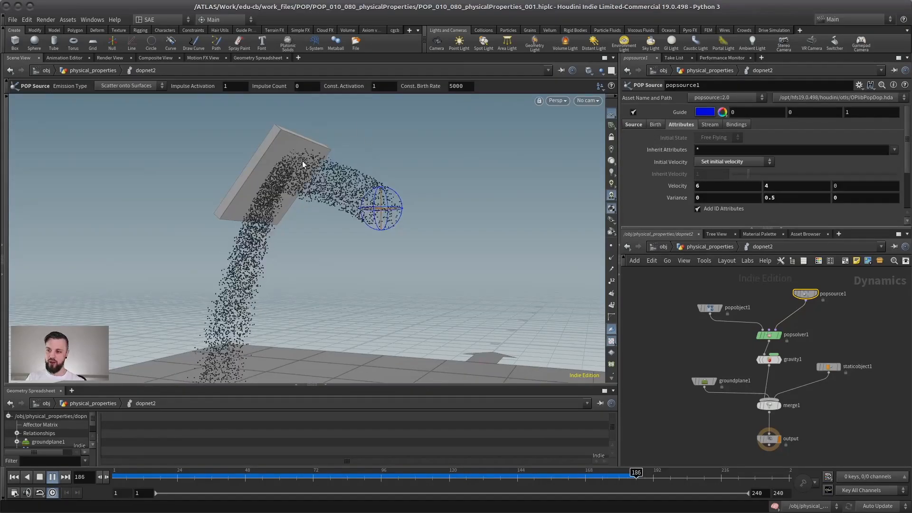
pyautogui.click(56, 476)
# - Set the Bounce and Bounce Forward of dopnet2's staticobject1 to 0
pyautogui.moveTo(828, 366); pyautogui.dragTo(823, 380)
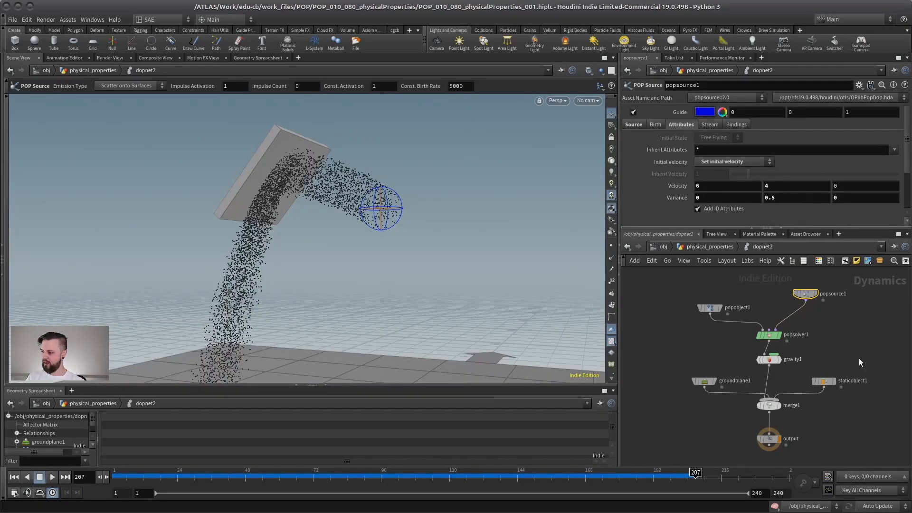
pyautogui.moveTo(738, 228); pyautogui.dragTo(723, 337)
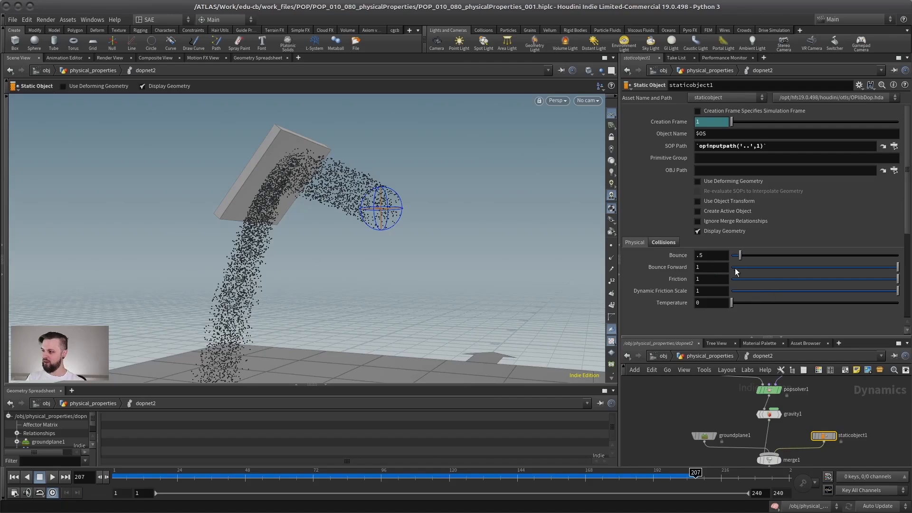
pyautogui.moveTo(739, 255); pyautogui.dragTo(732, 255)
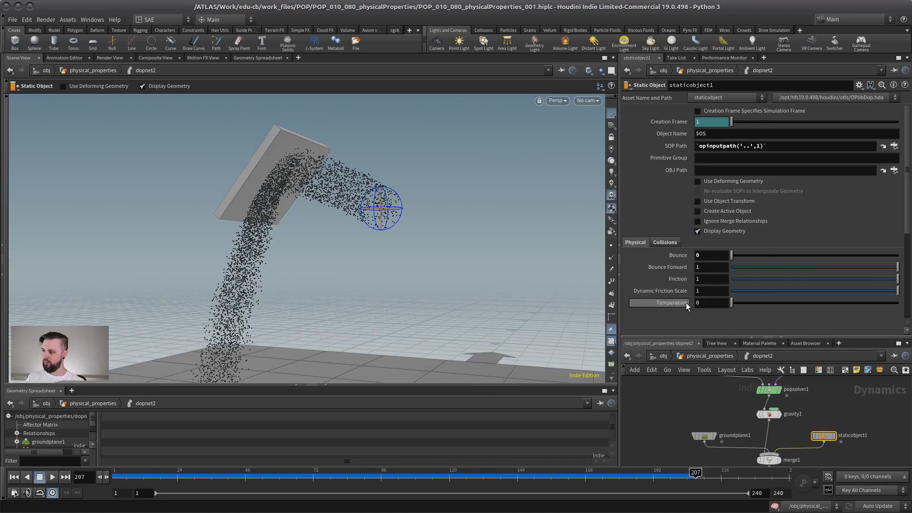
# - Set the Bounce Forward of dopnet2's popobject1 to 0 and its Friction to 1
pyautogui.moveTo(697, 397); pyautogui.dragTo(688, 430, button='middle')
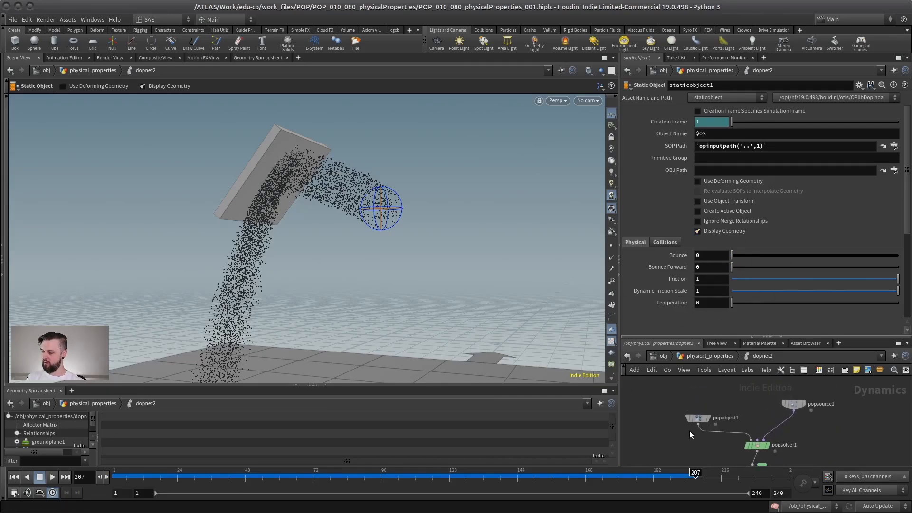
pyautogui.click(697, 418)
pyautogui.moveTo(697, 418); pyautogui.dragTo(695, 403)
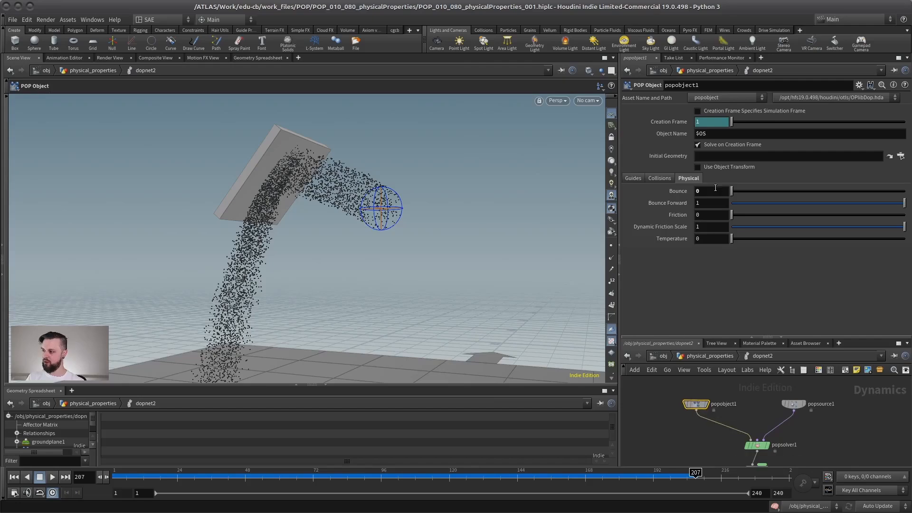
pyautogui.moveTo(847, 203); pyautogui.dragTo(905, 216)
# - Check staticobject1's physical values in dopnet2 and replay the simulation from the first frame
pyautogui.moveTo(822, 455); pyautogui.dragTo(796, 412, button='middle')
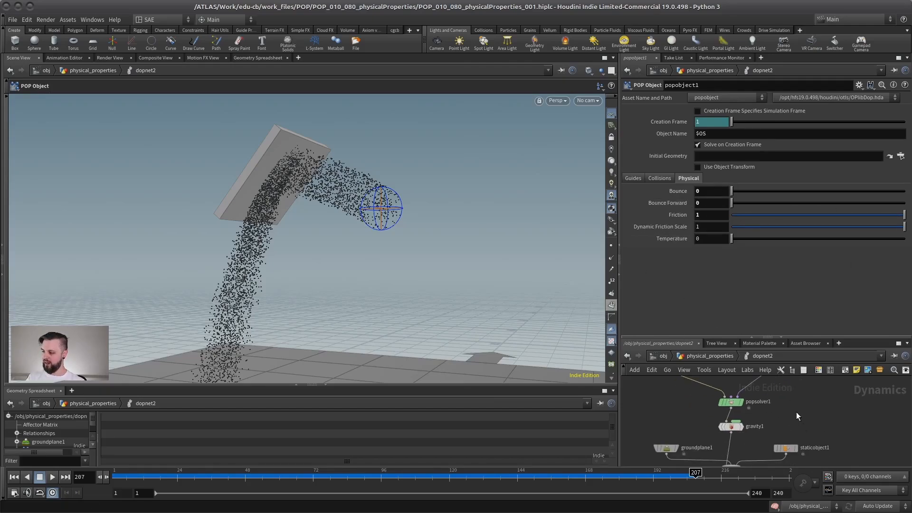
pyautogui.click(786, 448)
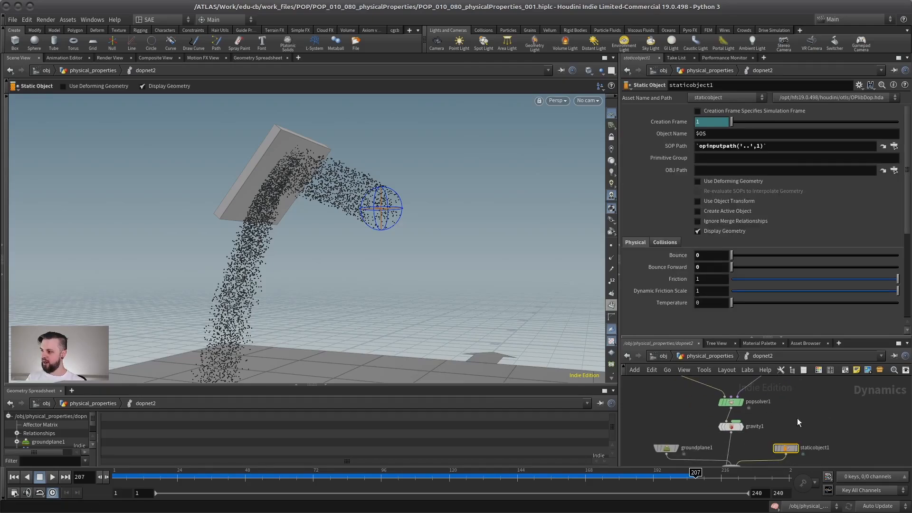
pyautogui.click(13, 476)
pyautogui.click(52, 477)
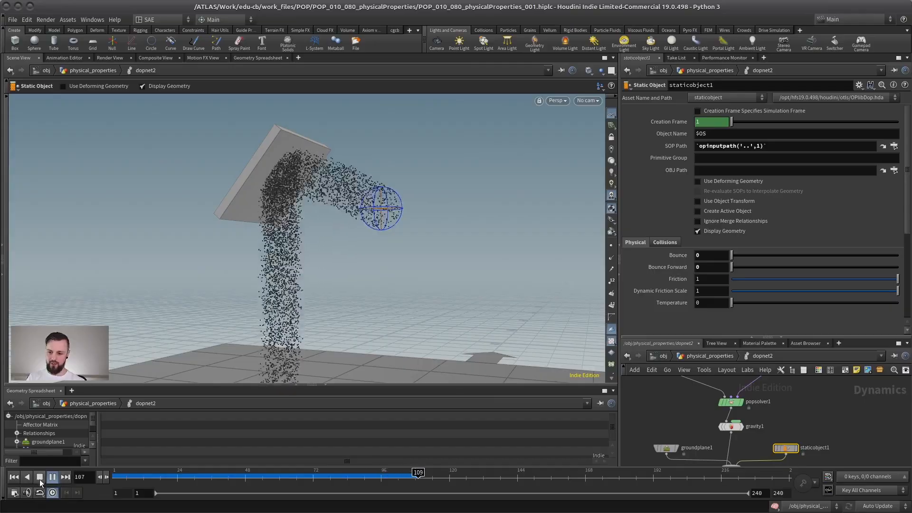
# - Enter dopnet1, show its staticobject1's physical properties and play the simulation
pyautogui.keyDown('alt'); pyautogui.moveTo(391, 238); pyautogui.dragTo(352, 260); pyautogui.keyUp('alt')
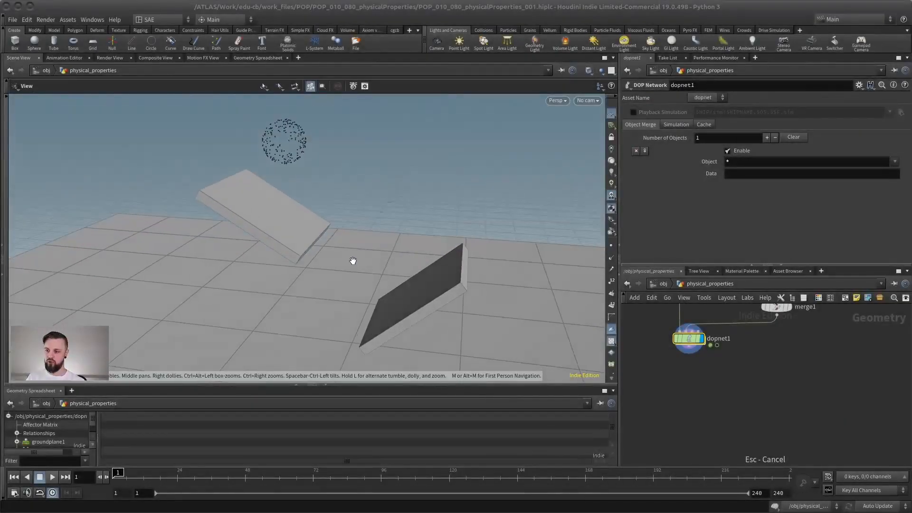
pyautogui.keyDown('alt'); pyautogui.moveTo(390, 244); pyautogui.dragTo(366, 258, button='middle'); pyautogui.keyUp('alt')
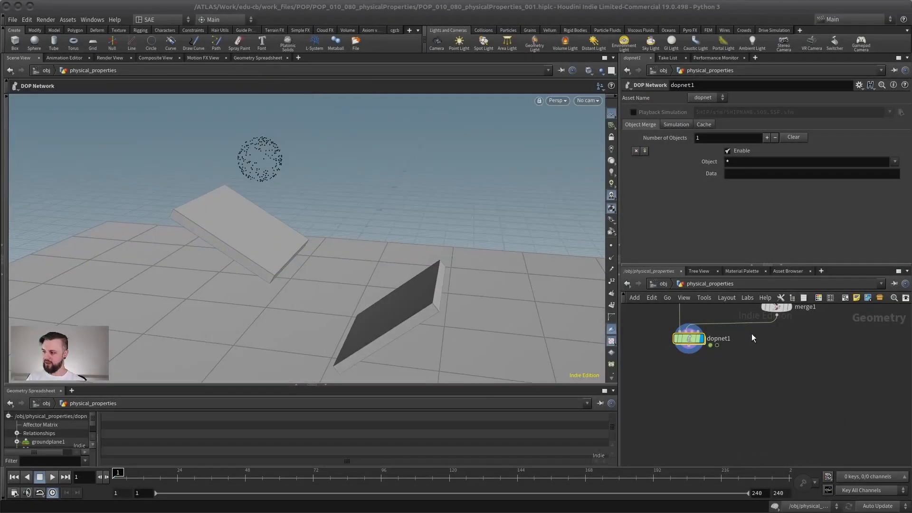
pyautogui.moveTo(751, 333); pyautogui.dragTo(729, 382, button='middle')
pyautogui.doubleClick(667, 388)
pyautogui.click(786, 419)
pyautogui.click(52, 477)
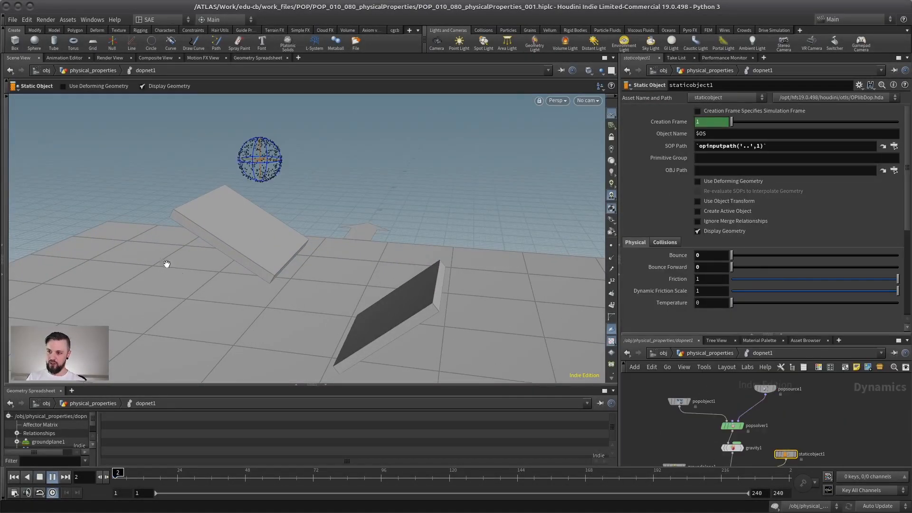
# - Examine the particles landing on the upper slab up close and from several angles during playback
pyautogui.keyDown('alt'); pyautogui.moveTo(165, 264); pyautogui.dragTo(411, 210, button='right'); pyautogui.keyUp('alt')
pyautogui.keyDown('alt'); pyautogui.moveTo(411, 210); pyautogui.dragTo(387, 235, button='middle'); pyautogui.keyUp('alt')
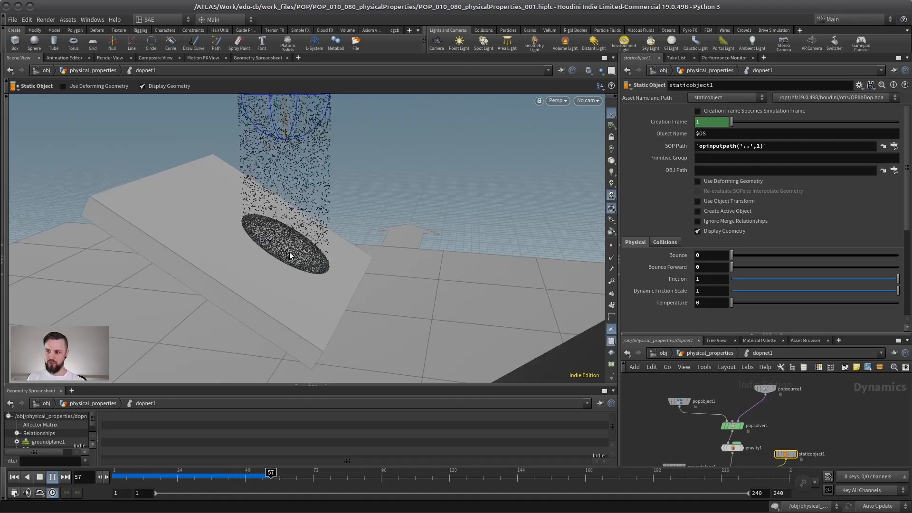
pyautogui.keyDown('alt'); pyautogui.moveTo(289, 251); pyautogui.dragTo(301, 252, button='right'); pyautogui.keyUp('alt')
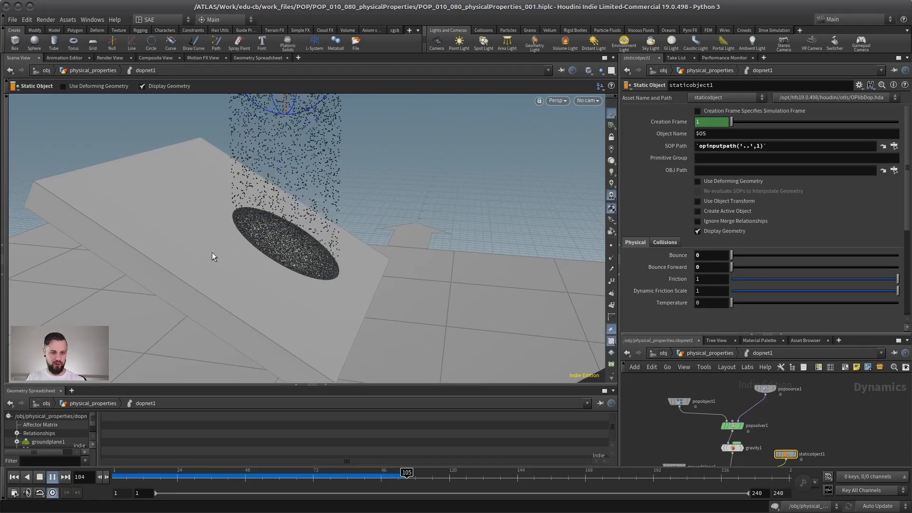
pyautogui.keyDown('alt'); pyautogui.moveTo(263, 233); pyautogui.dragTo(306, 242); pyautogui.keyUp('alt')
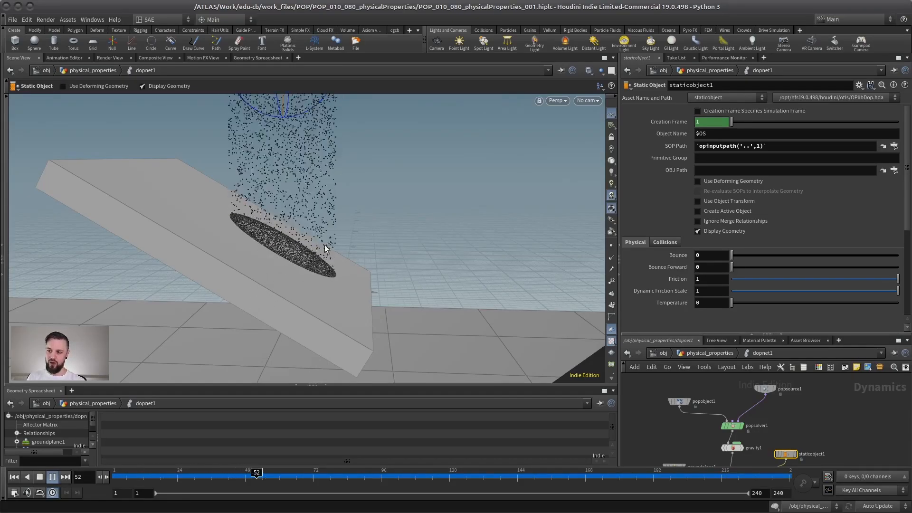
pyautogui.keyDown('alt'); pyautogui.moveTo(292, 241); pyautogui.dragTo(351, 162); pyautogui.keyUp('alt')
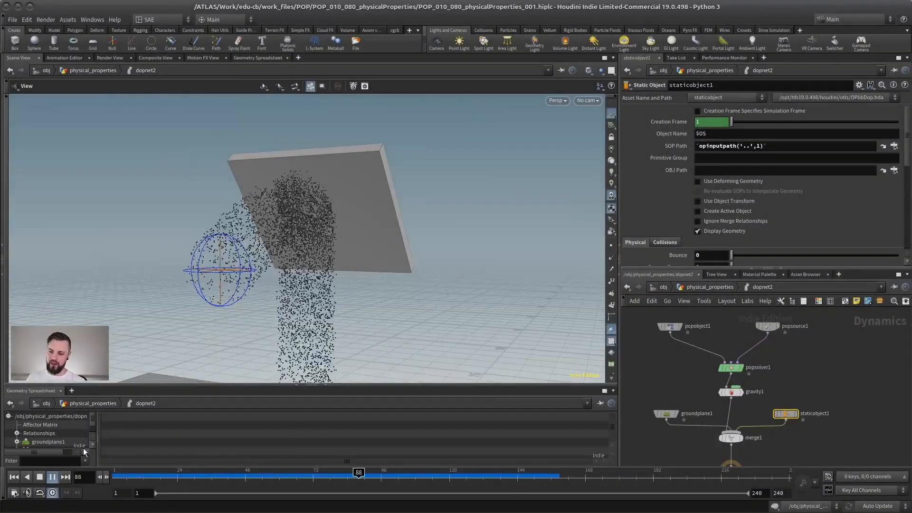
# - Pause playback, enable Add Hit Attributes in the collision behavior of dopnet2's popsolver1, and set its collision response to Stick
pyautogui.click(52, 476)
pyautogui.moveTo(725, 374); pyautogui.dragTo(725, 366)
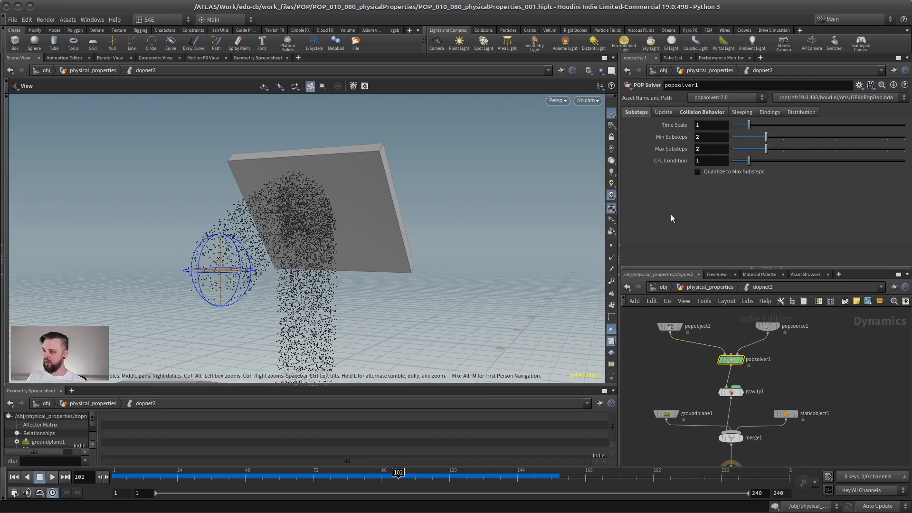
pyautogui.click(701, 112)
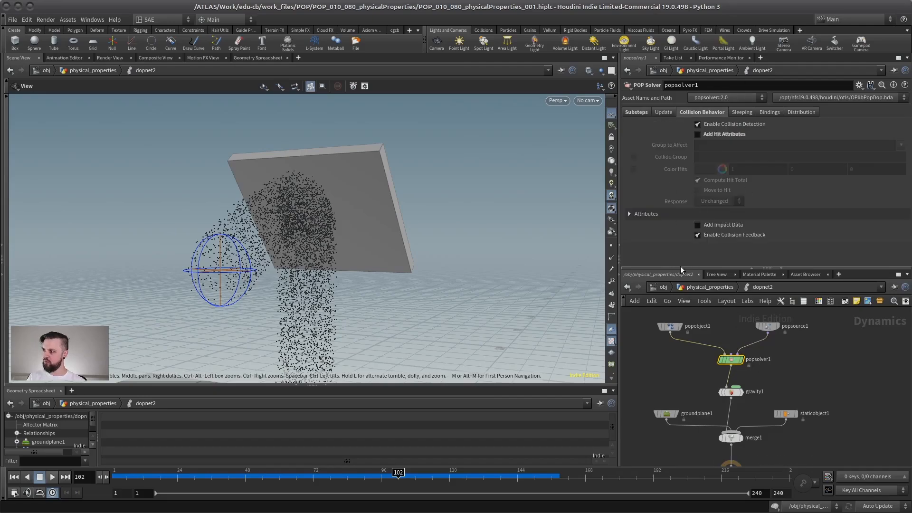
pyautogui.click(725, 134)
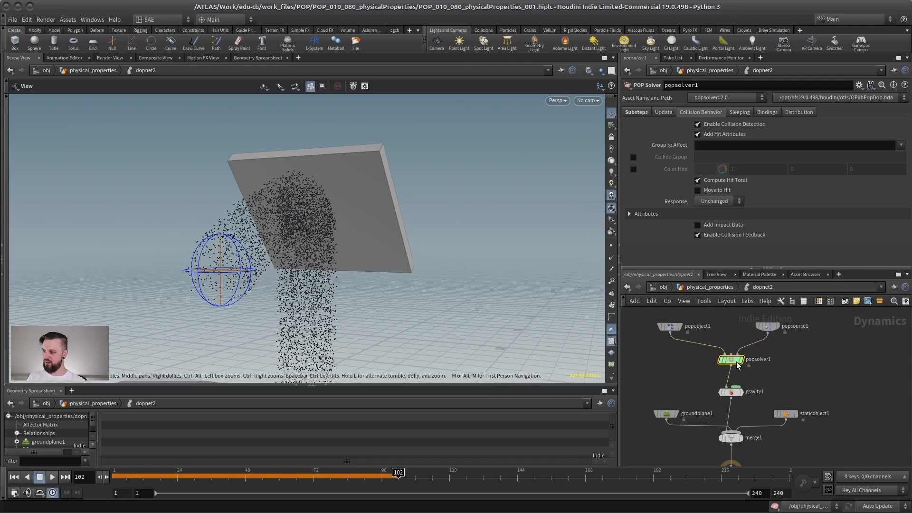
pyautogui.moveTo(729, 361); pyautogui.dragTo(729, 357)
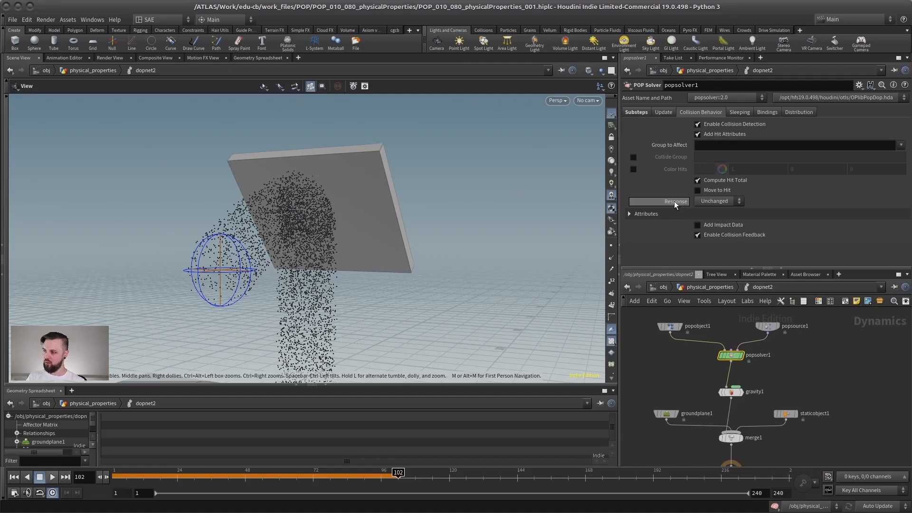
pyautogui.click(715, 201)
pyautogui.click(710, 241)
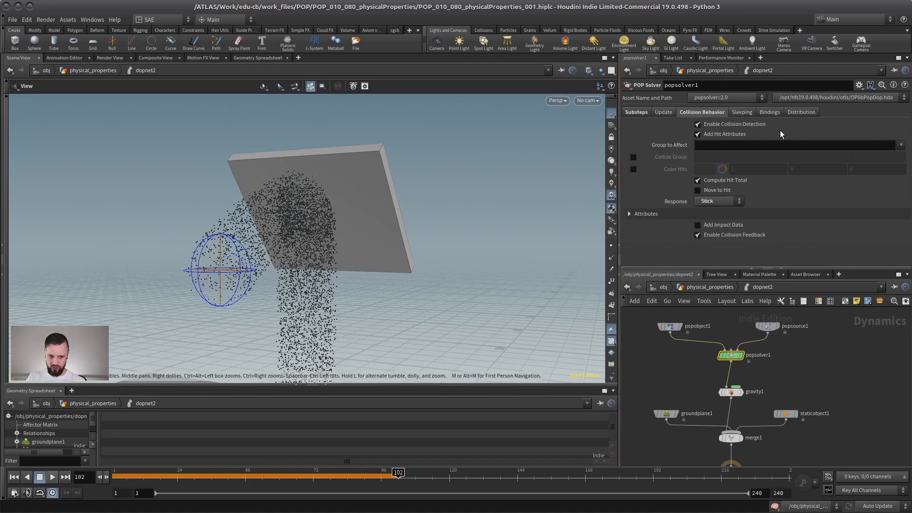
# - Replay dopnet2's simulation from the first frame with the Stick response, and disable Add Hit Attributes on popsolver1
pyautogui.click(19, 477)
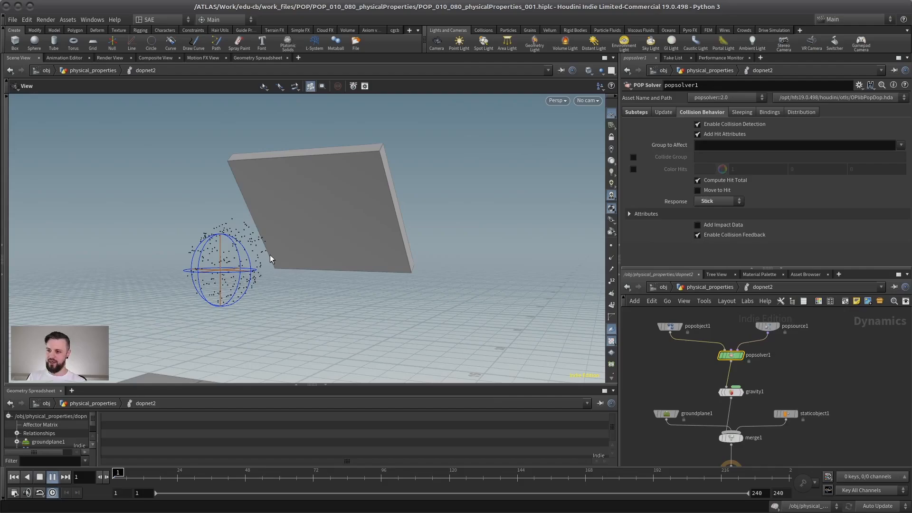
pyautogui.moveTo(270, 250); pyautogui.dragTo(323, 212)
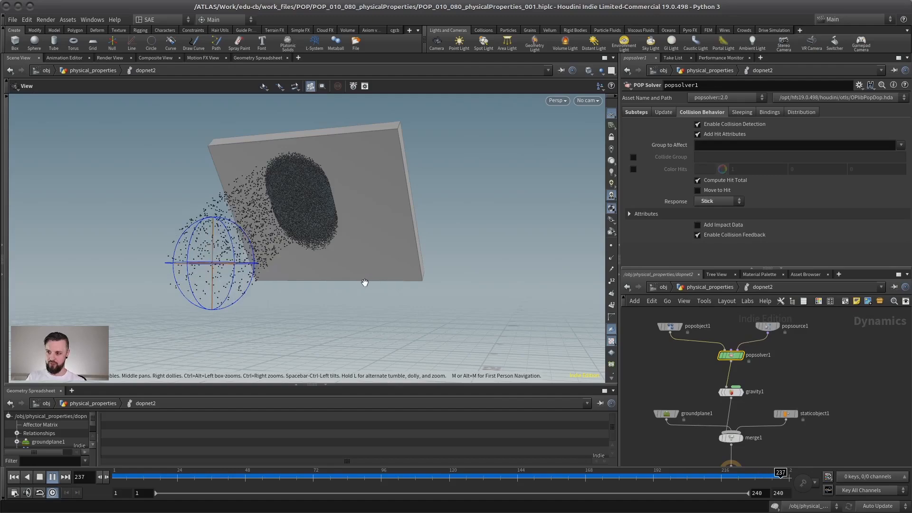
pyautogui.click(734, 134)
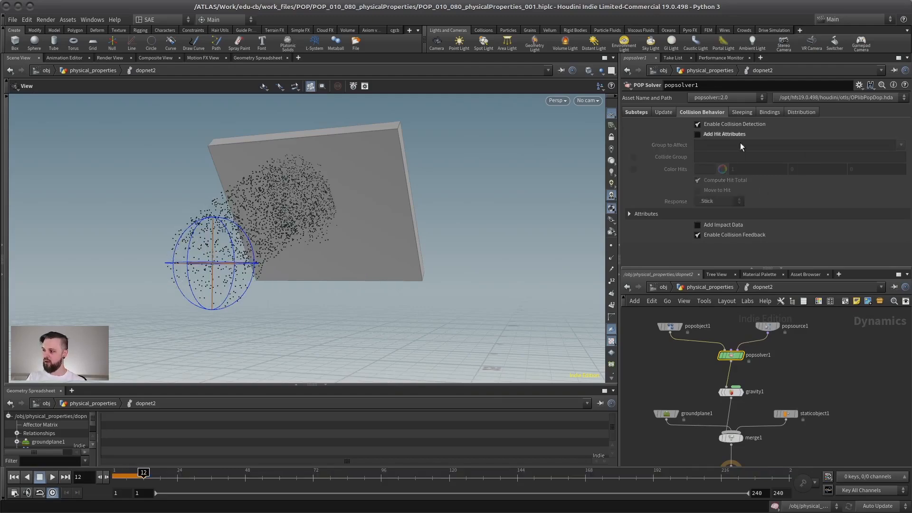
# - Rewind, switch to dopnet1 and play its simulation, raising staticobject1's Bounce Forward during playback
pyautogui.moveTo(411, 203); pyautogui.dragTo(285, 212)
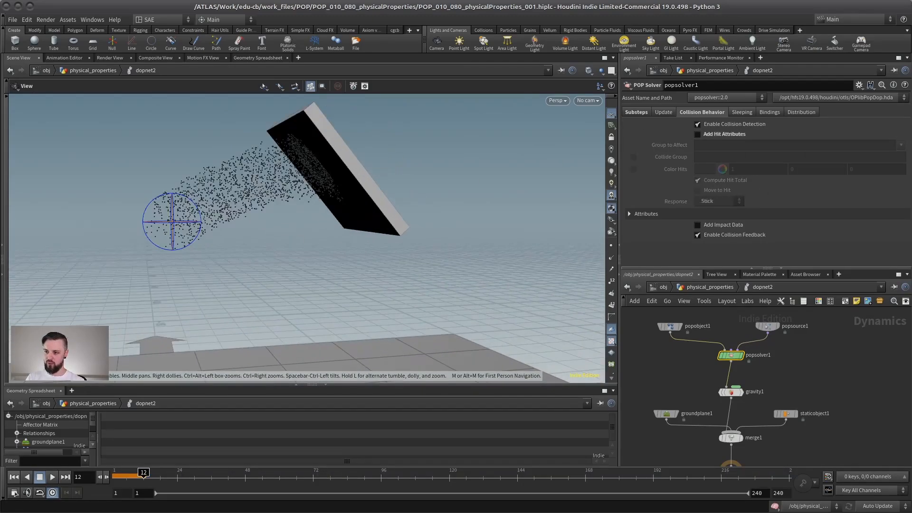
pyautogui.click(15, 477)
pyautogui.moveTo(690, 373); pyautogui.dragTo(728, 366, button='middle')
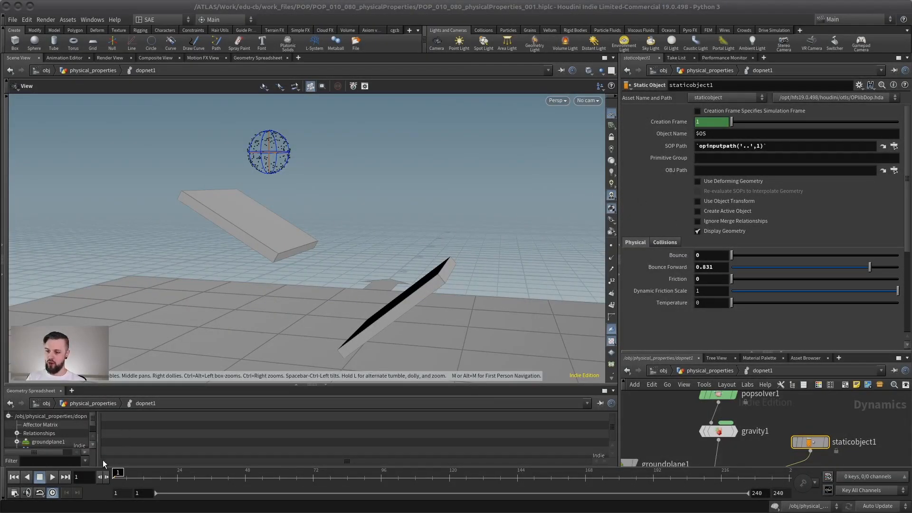
pyautogui.click(52, 477)
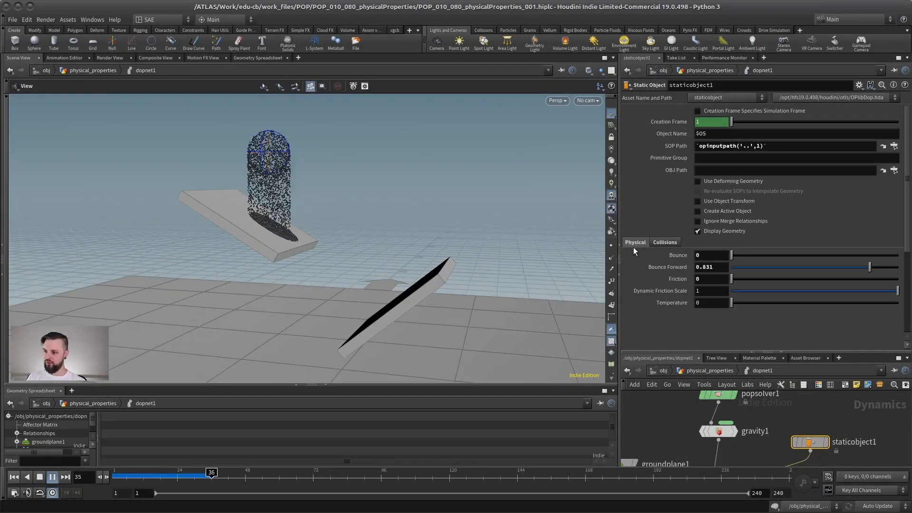
pyautogui.scroll(3, 417, 236)
pyautogui.moveTo(418, 236); pyautogui.dragTo(454, 247)
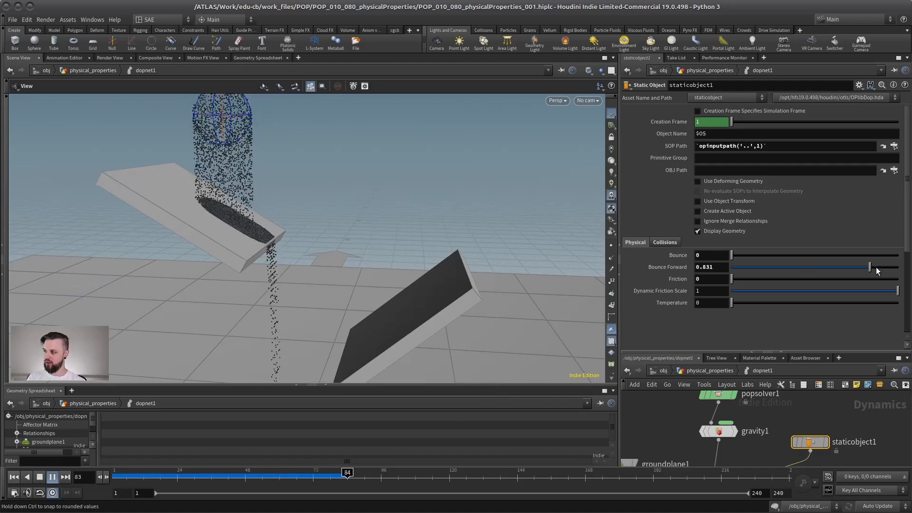
pyautogui.moveTo(877, 271); pyautogui.dragTo(897, 271)
pyautogui.moveTo(361, 235); pyautogui.dragTo(356, 256)
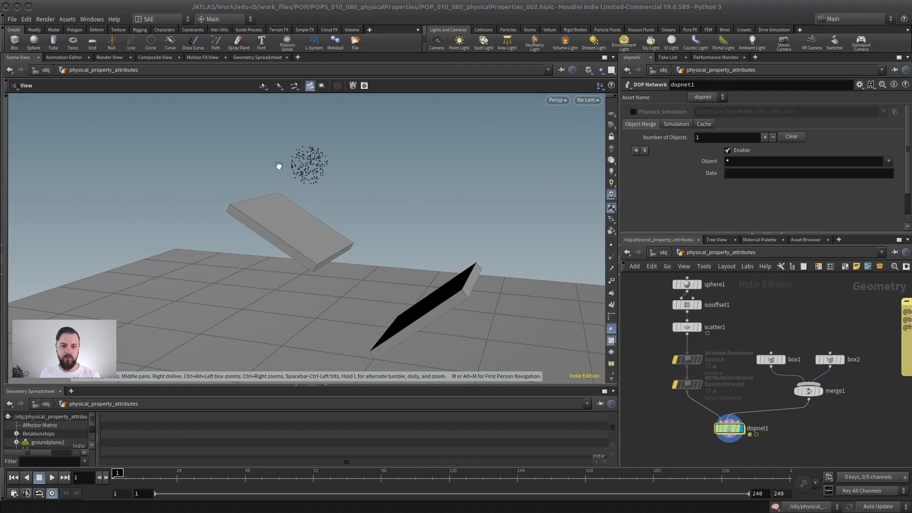
# - Enter dopnet1 in physical_property_attributes, review popobject1's physical values and return to the geometry network
pyautogui.doubleClick(729, 428)
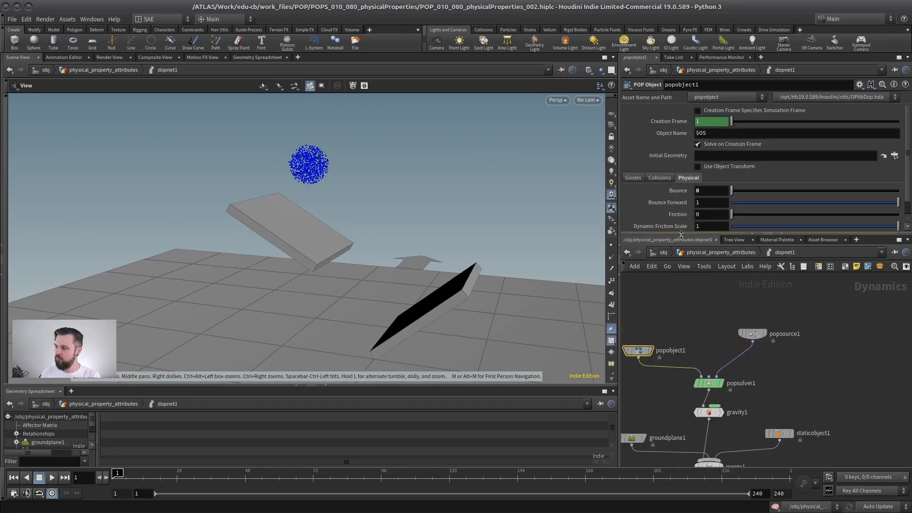
pyautogui.moveTo(684, 233); pyautogui.dragTo(686, 276)
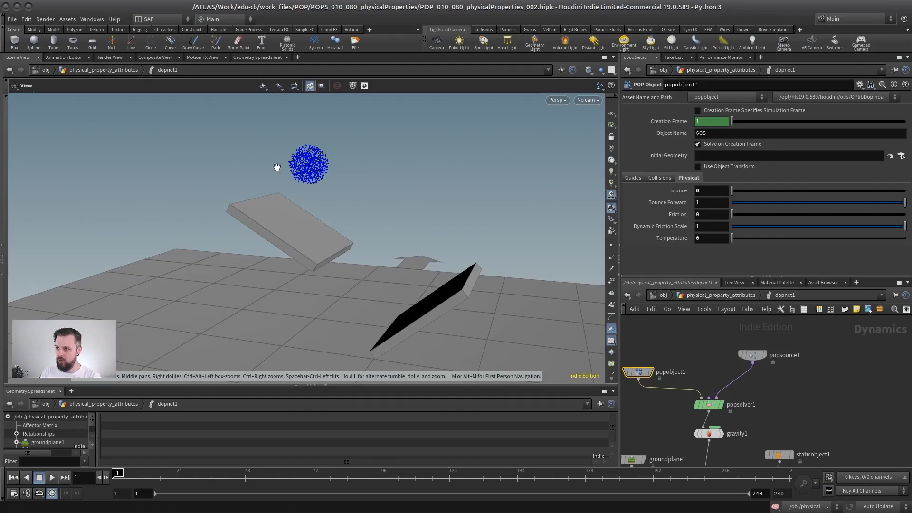
pyautogui.click(749, 295)
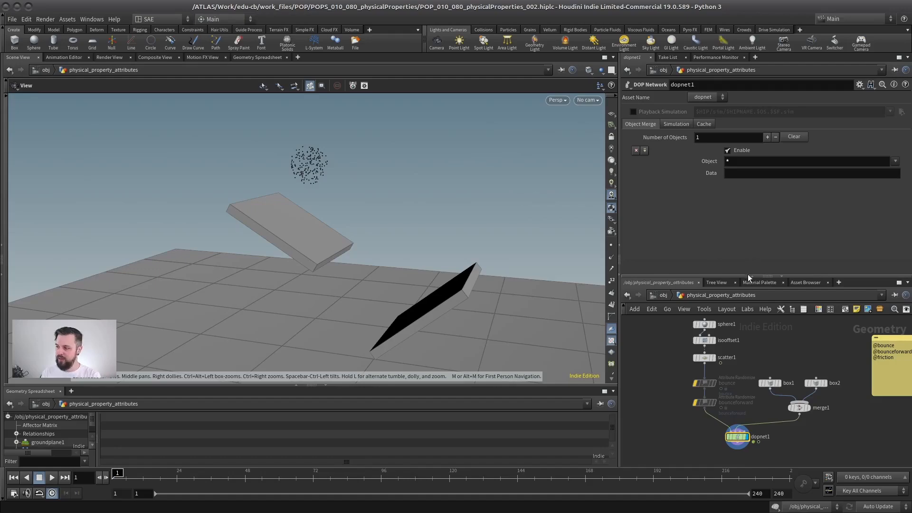
pyautogui.moveTo(747, 274); pyautogui.dragTo(748, 226)
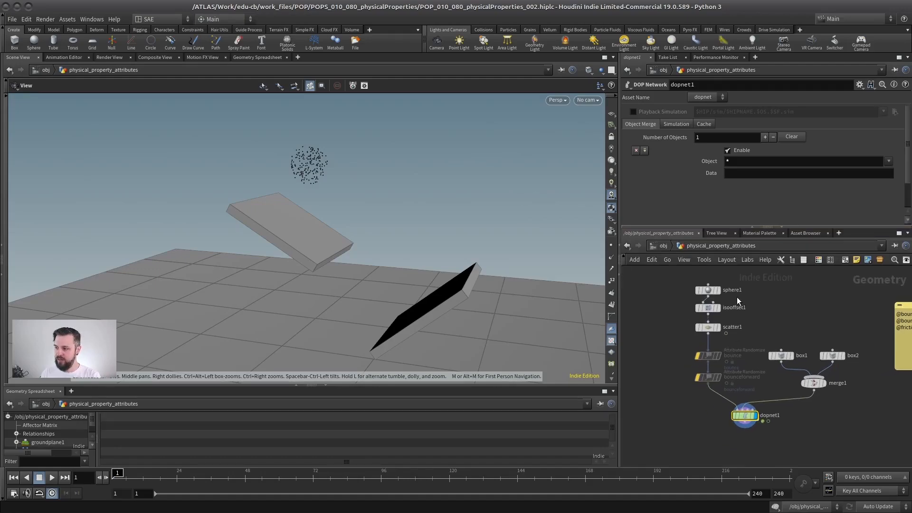
# - Review the particle source nodes from sphere1 to dopnet1, temporarily displaying scatter1's points before restoring dopnet1's display
pyautogui.press('h')
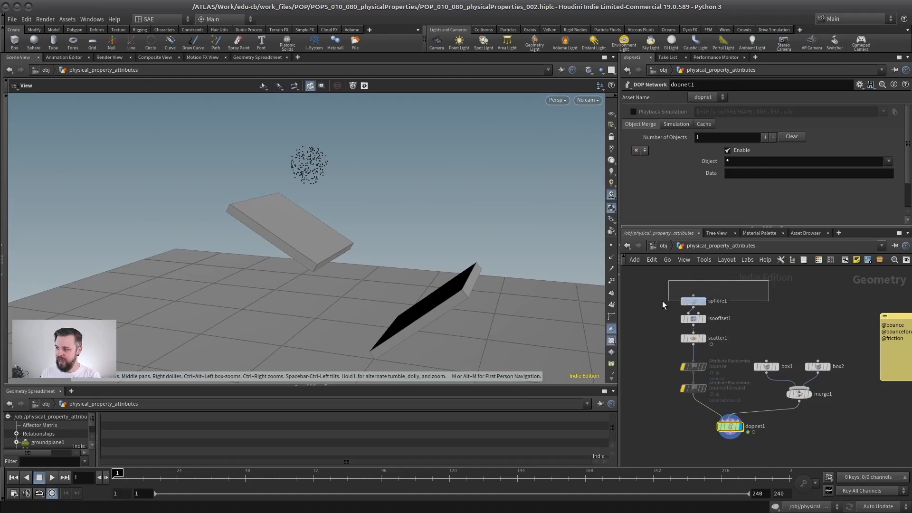
pyautogui.moveTo(663, 304); pyautogui.dragTo(664, 304)
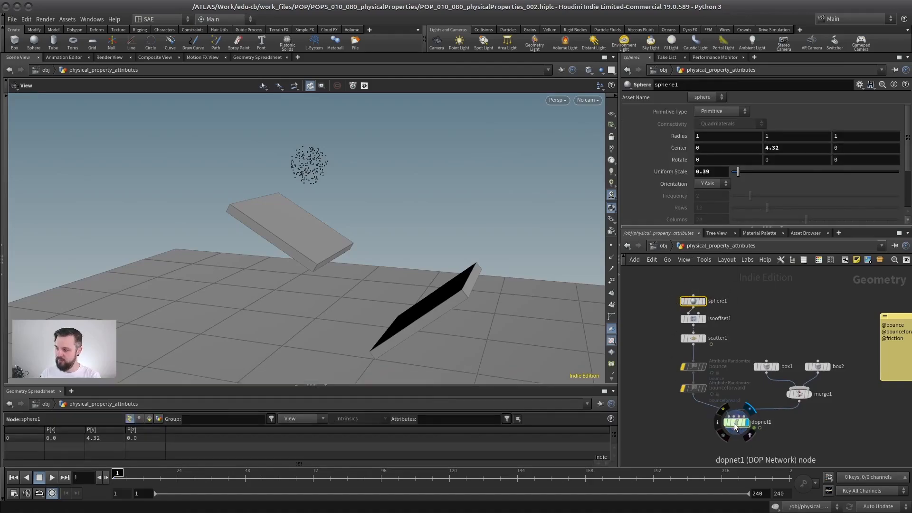
pyautogui.doubleClick(730, 427)
pyautogui.click(714, 246)
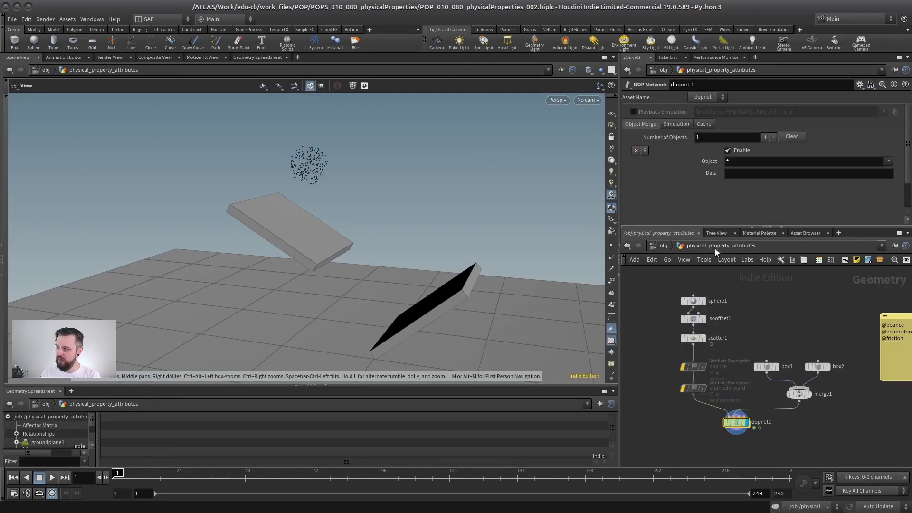
pyautogui.click(704, 338)
pyautogui.click(695, 340)
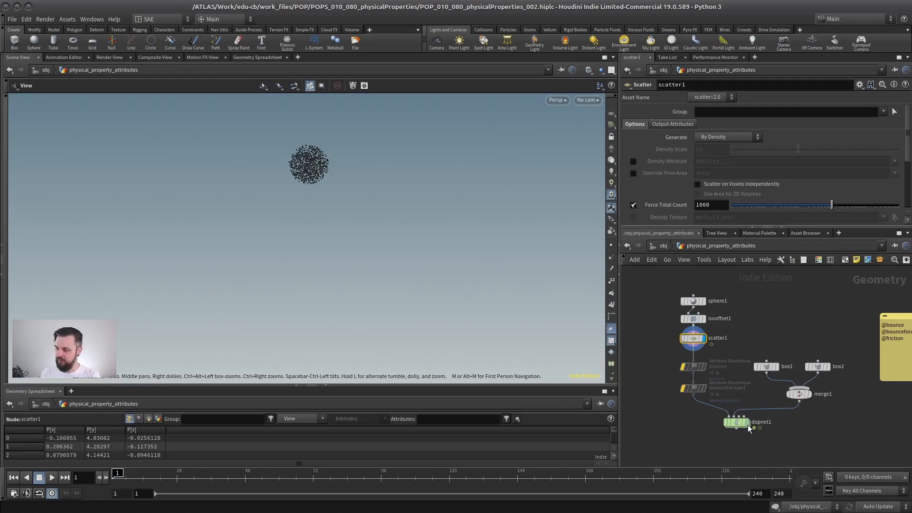
pyautogui.click(733, 424)
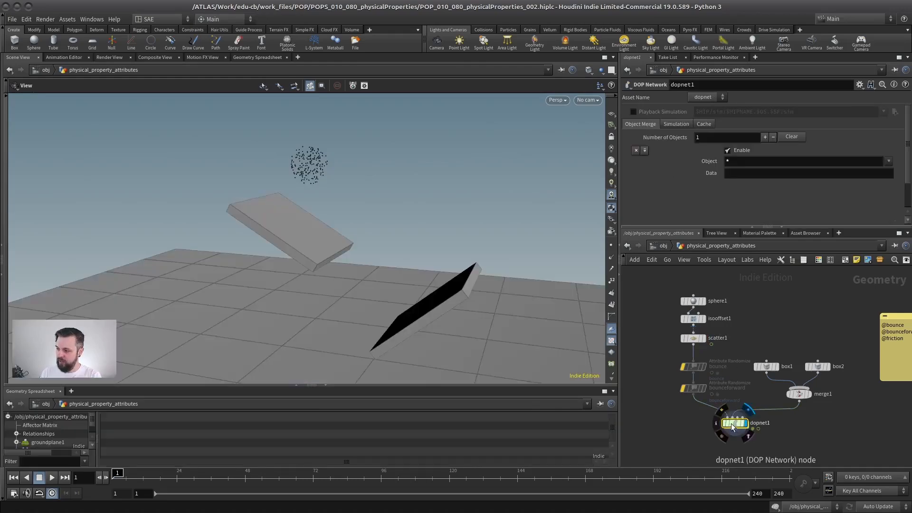
# - Play dopnet1's simulation with the attribute randomize nodes bypassed, and examine the particles on the slabs
pyautogui.click(52, 477)
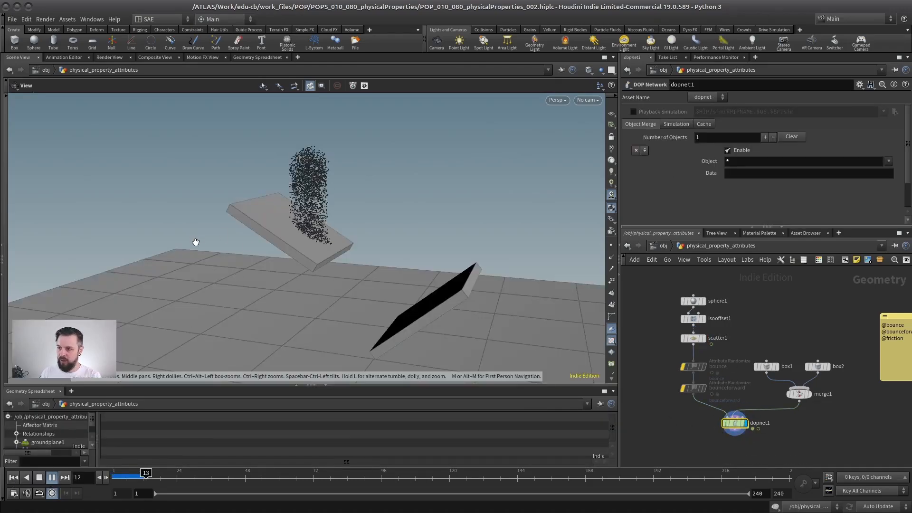
pyautogui.moveTo(264, 262); pyautogui.dragTo(361, 247)
pyautogui.scroll(1, 724, 355)
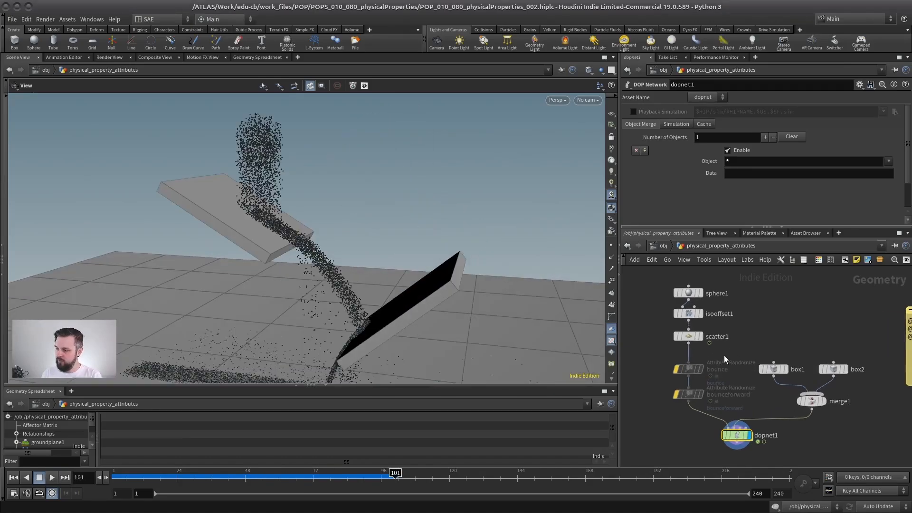
# - Check the attribute name of the bounce Attribute Randomize node and turn off its bypass
pyautogui.click(688, 369)
pyautogui.moveTo(718, 148); pyautogui.dragTo(682, 148)
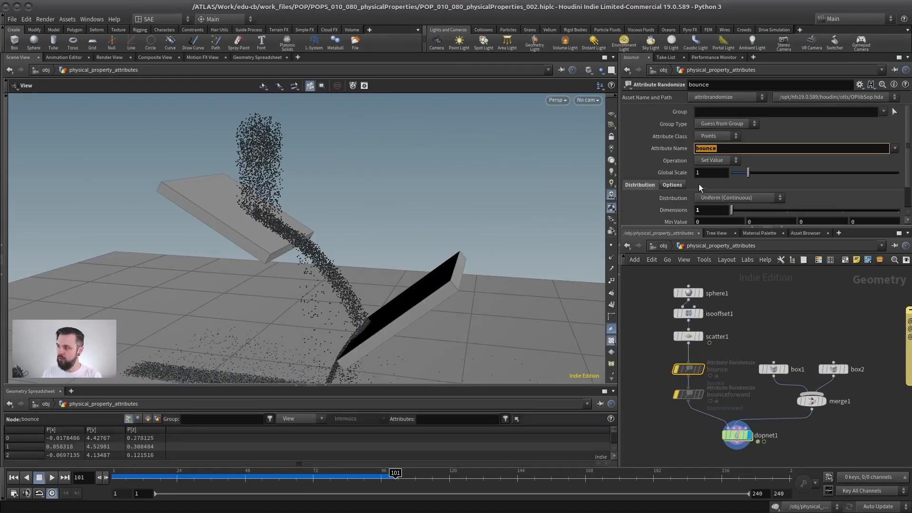
pyautogui.click(675, 368)
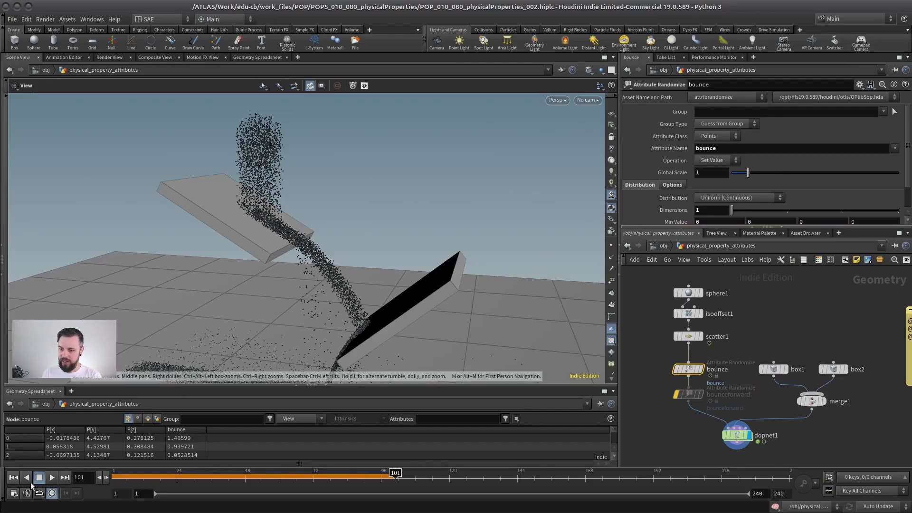
# - Replay the simulation from the first frame with randomized bounce, and review the per-point bounce values in the geometry spreadsheet
pyautogui.click(14, 478)
pyautogui.click(52, 478)
pyautogui.moveTo(421, 198); pyautogui.dragTo(445, 184)
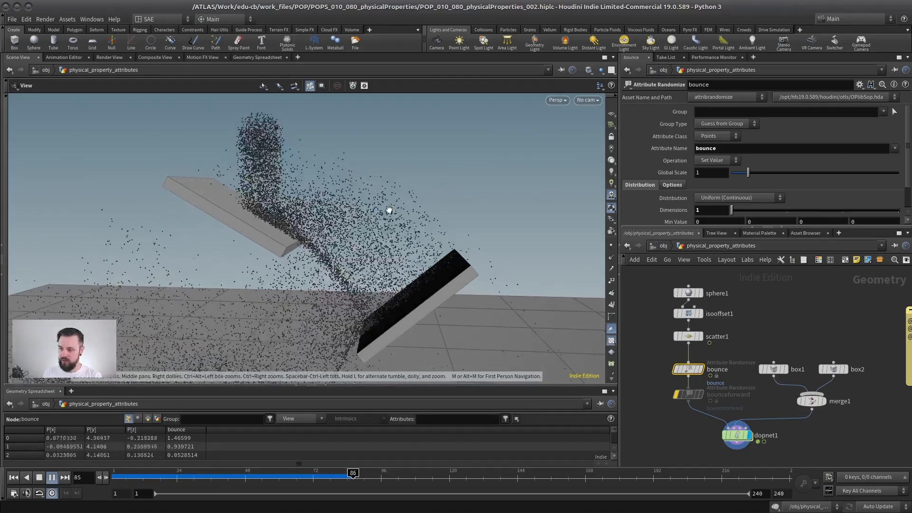
pyautogui.moveTo(385, 195); pyautogui.dragTo(367, 199)
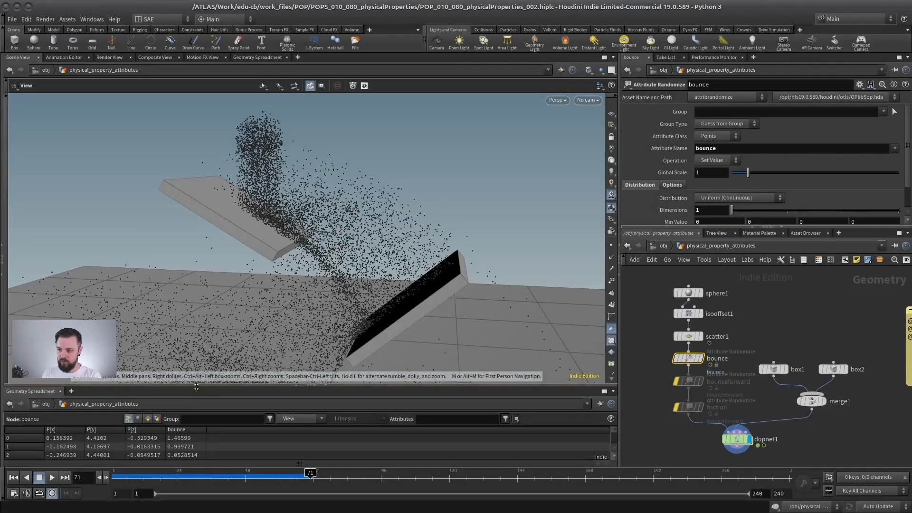
pyautogui.moveTo(196, 386); pyautogui.dragTo(209, 250)
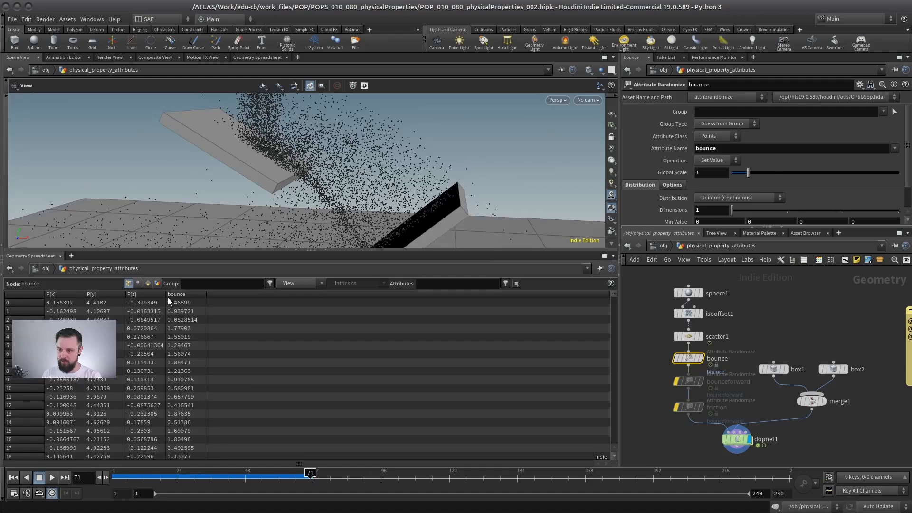
pyautogui.moveTo(207, 255); pyautogui.dragTo(209, 336)
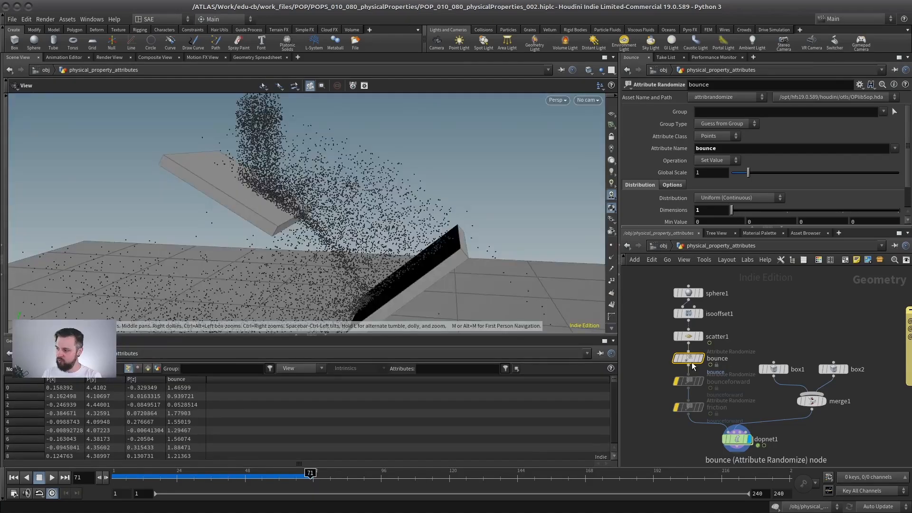
# - Bypass the bounce node, activate the bounceforward Attribute Randomize node and check its attribute name
pyautogui.press('b')
pyautogui.click(688, 382)
pyautogui.press('b')
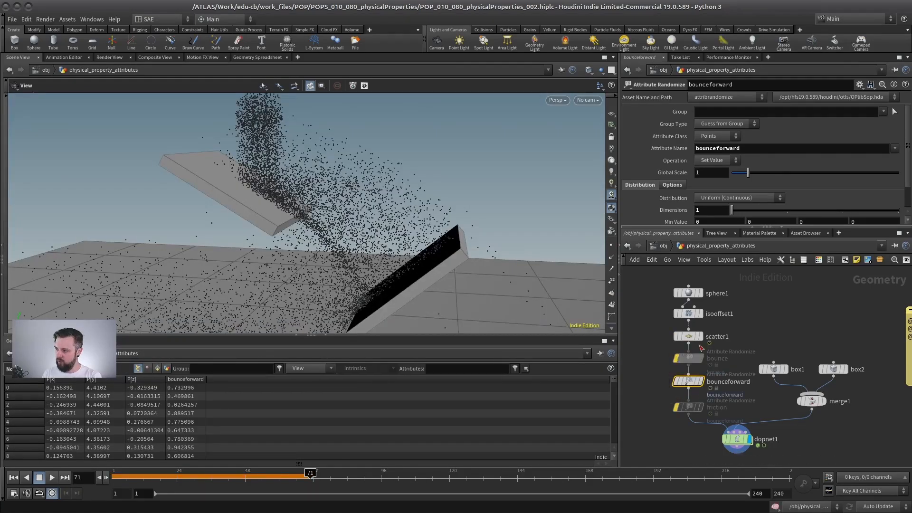
pyautogui.doubleClick(740, 149)
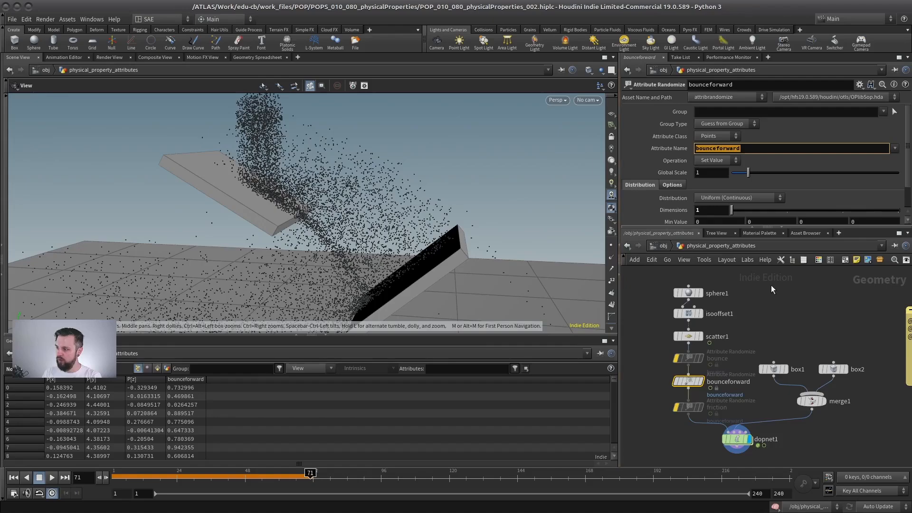
# - Replay dopnet1's simulation from the first frame with randomized bounceforward, and examine the particles sliding on the upper slab
pyautogui.click(736, 438)
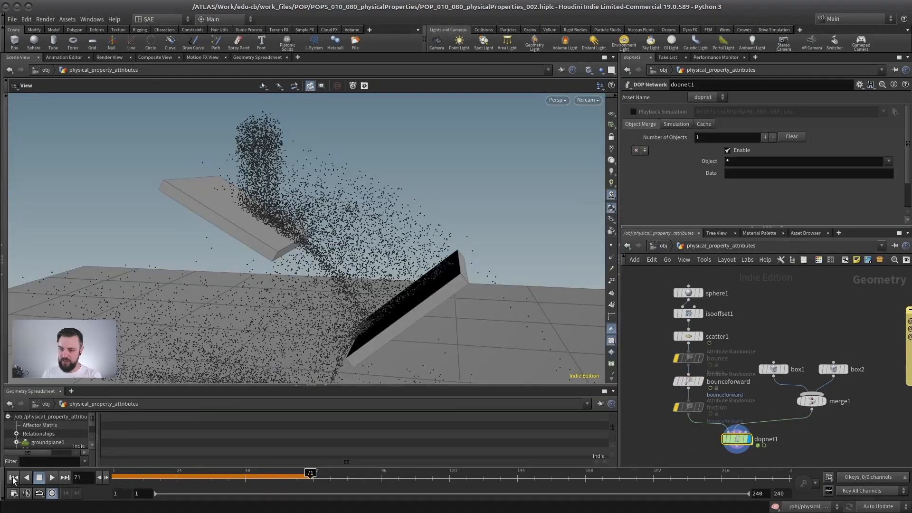
pyautogui.click(13, 478)
pyautogui.click(52, 477)
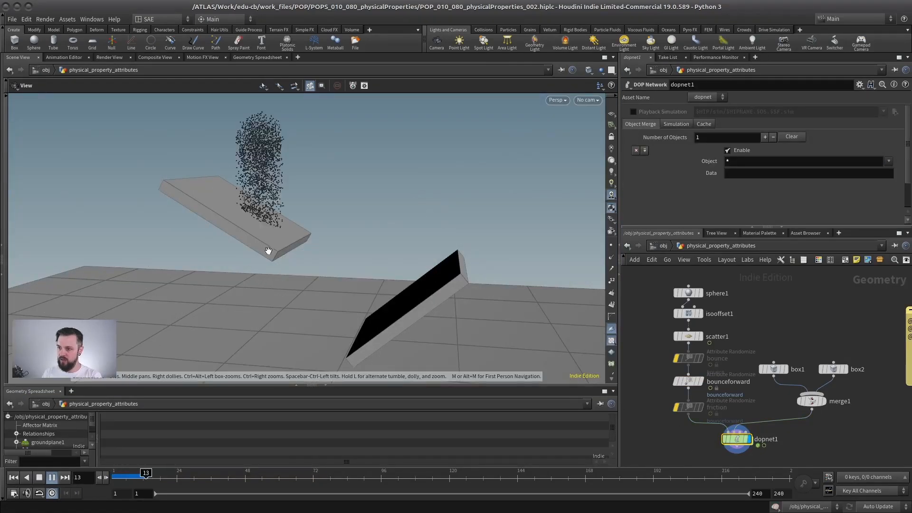
pyautogui.moveTo(276, 222); pyautogui.dragTo(261, 242, button='right')
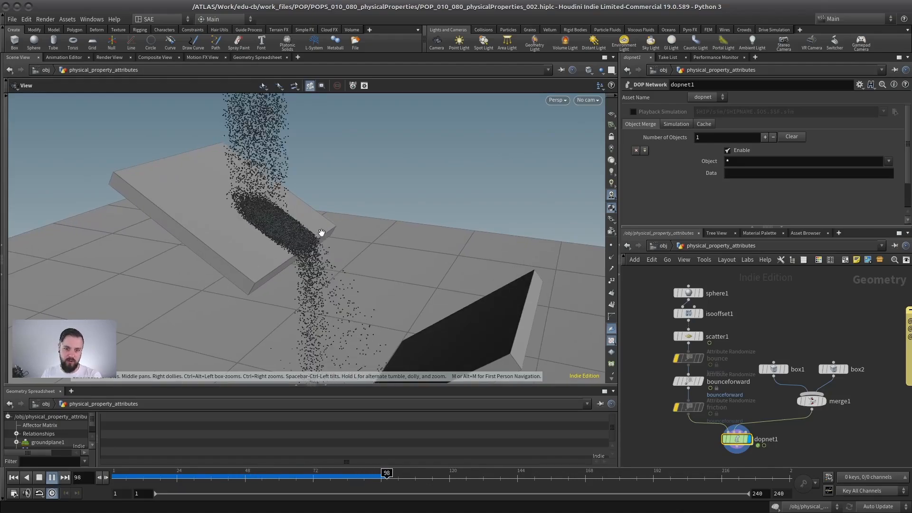
pyautogui.moveTo(287, 248); pyautogui.dragTo(246, 199)
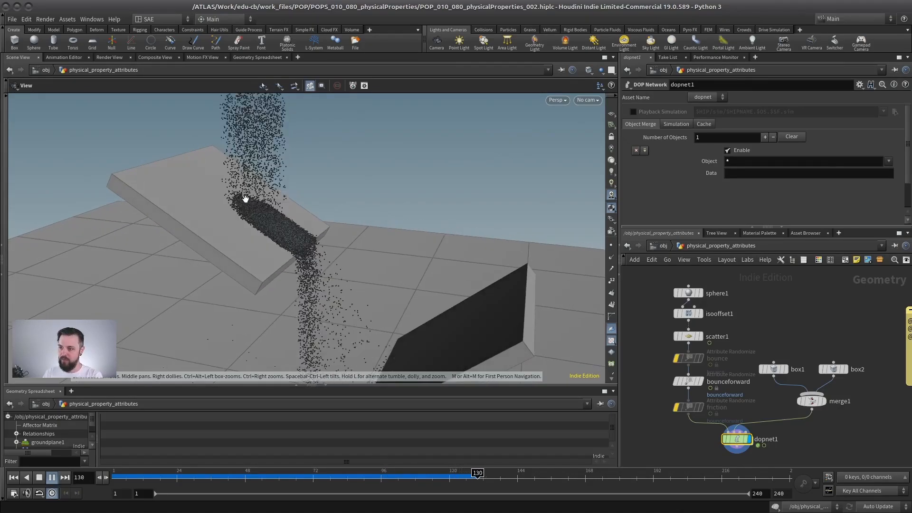
pyautogui.moveTo(349, 280); pyautogui.dragTo(308, 243)
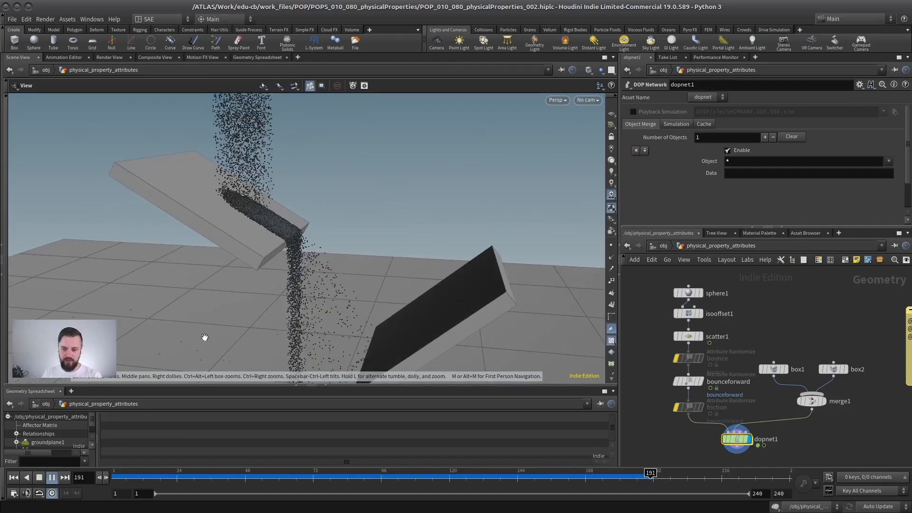
# - Stop playback, bypass bounceforward, activate the friction Attribute Randomize node and check its attribute name
pyautogui.click(40, 477)
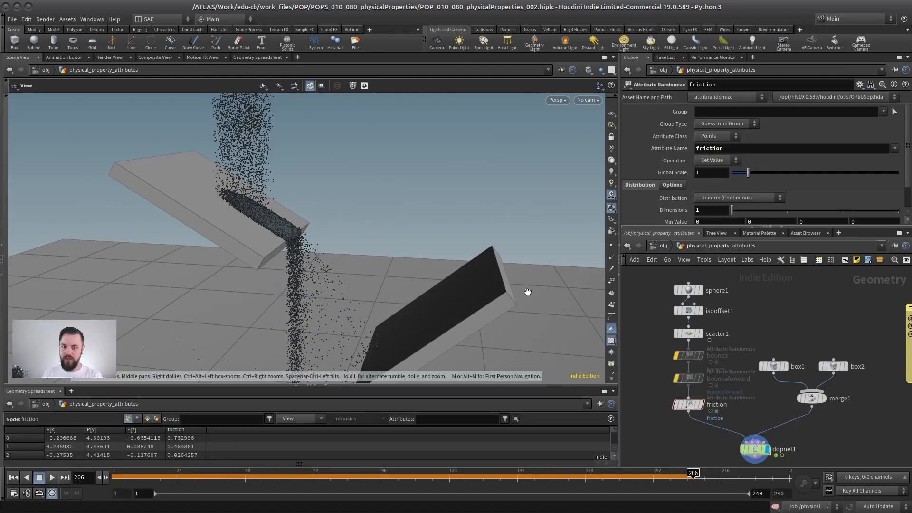
pyautogui.doubleClick(707, 148)
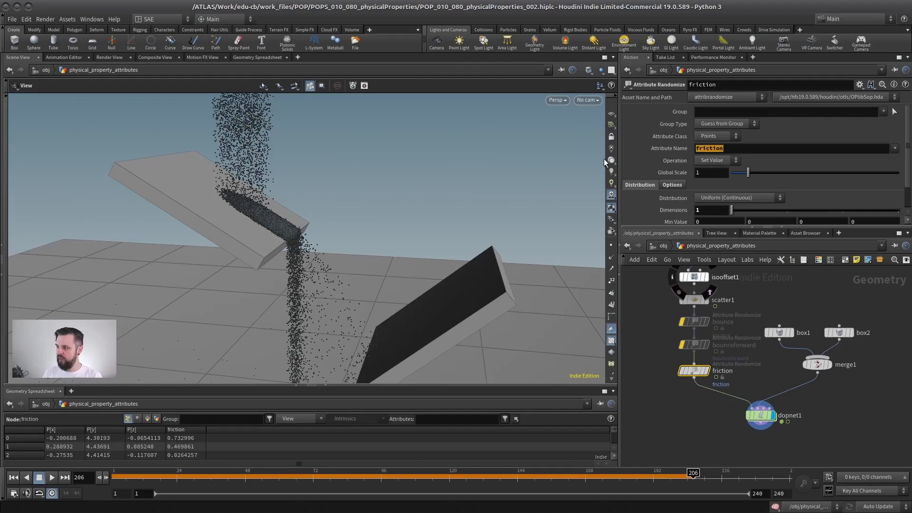
pyautogui.click(760, 415)
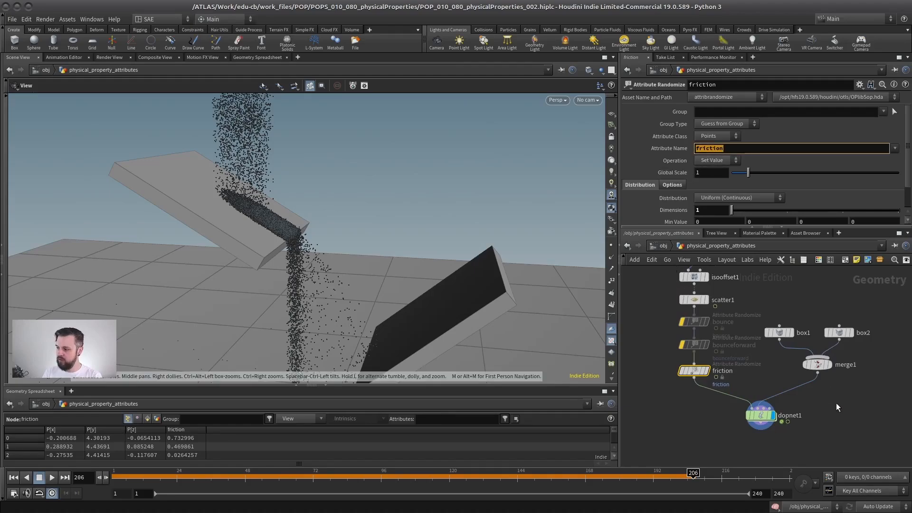
# - Replay dopnet1's simulation from the first frame with randomized friction, and examine how the particles slide off the upper slab
pyautogui.click(14, 477)
pyautogui.click(52, 477)
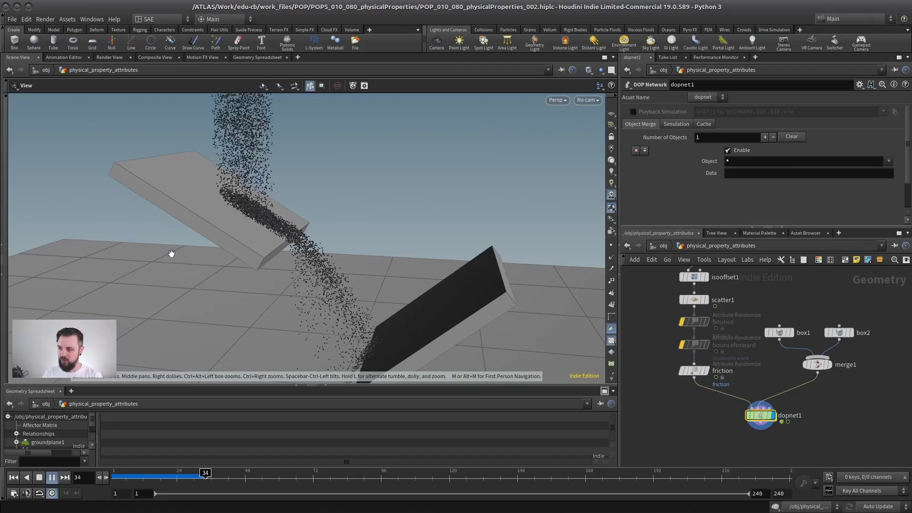
pyautogui.scroll(-2, 274, 243)
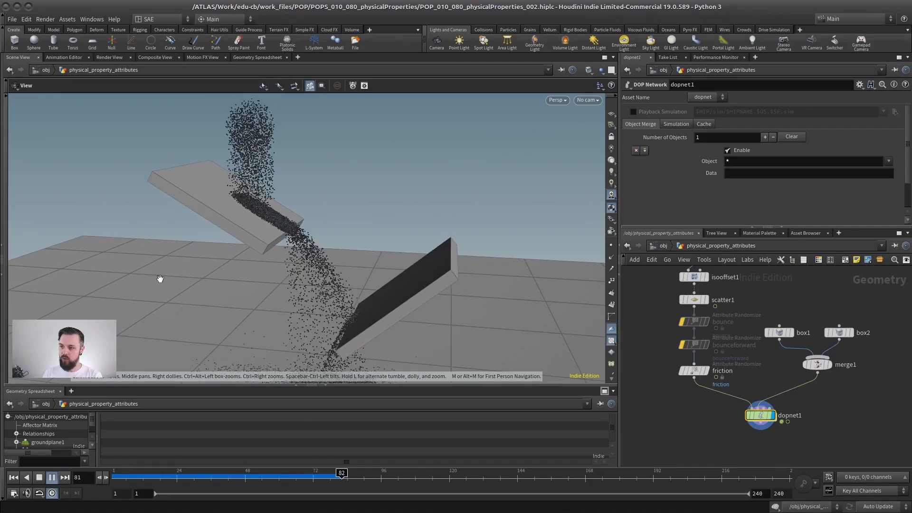
pyautogui.click(39, 478)
pyautogui.moveTo(263, 116); pyautogui.dragTo(237, 193)
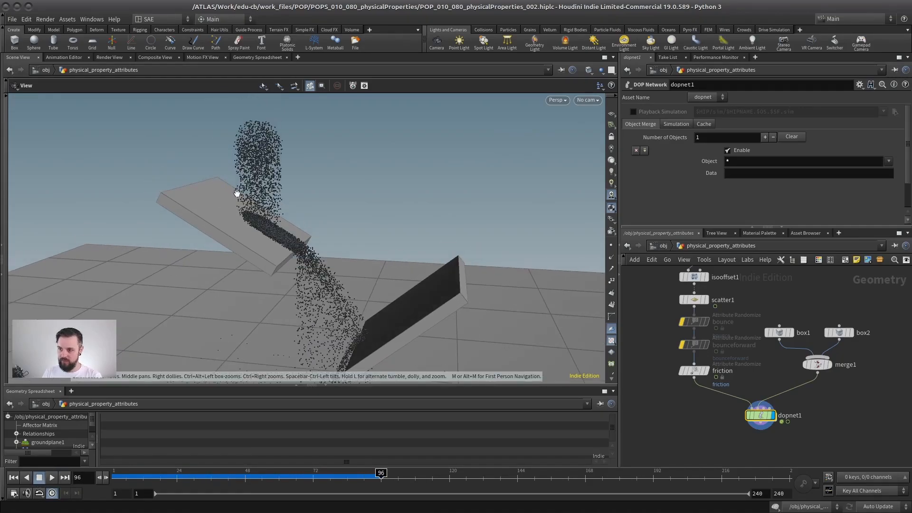
pyautogui.moveTo(265, 160)
pyautogui.mouseDown()
pyautogui.moveTo(254, 142)
pyautogui.moveTo(264, 173)
pyautogui.mouseUp()
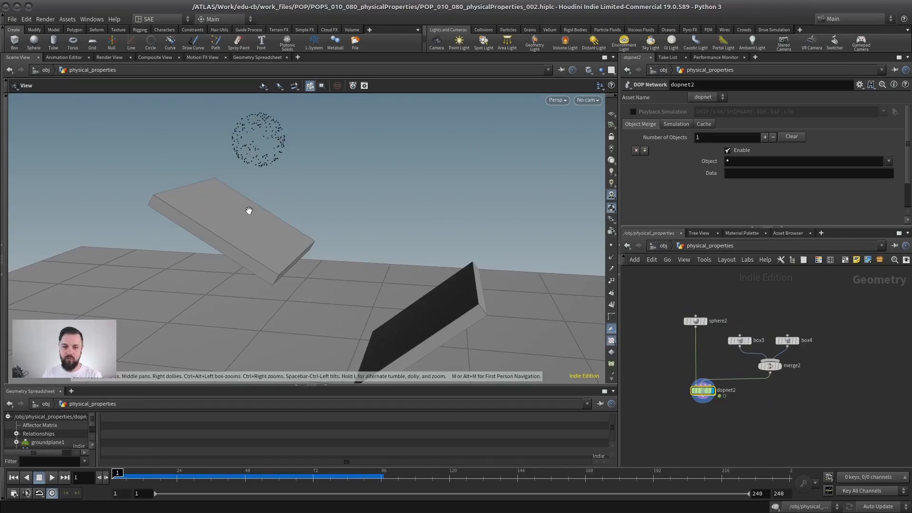
pyautogui.scroll(2, 718, 343)
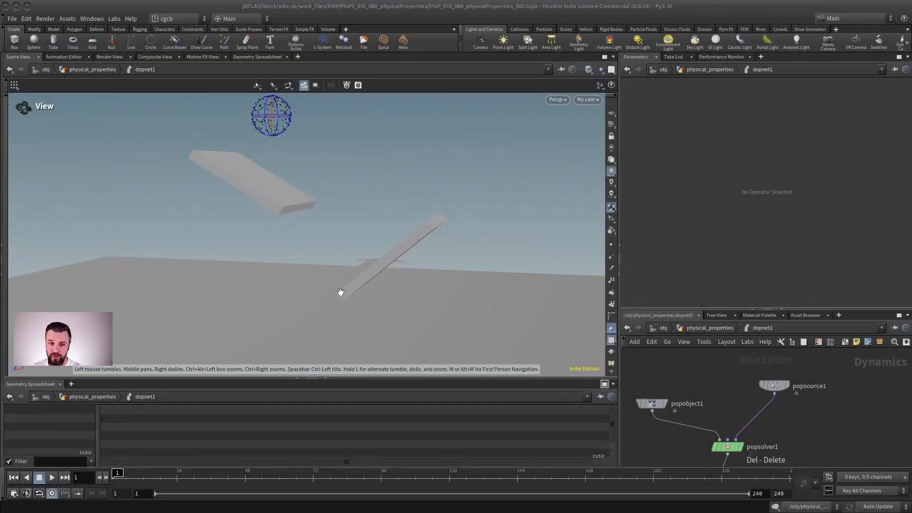
# - Check dopnet1's place in the physical_properties network, go back inside it and move popsource1 up to make room above popsolver1
pyautogui.click(716, 327)
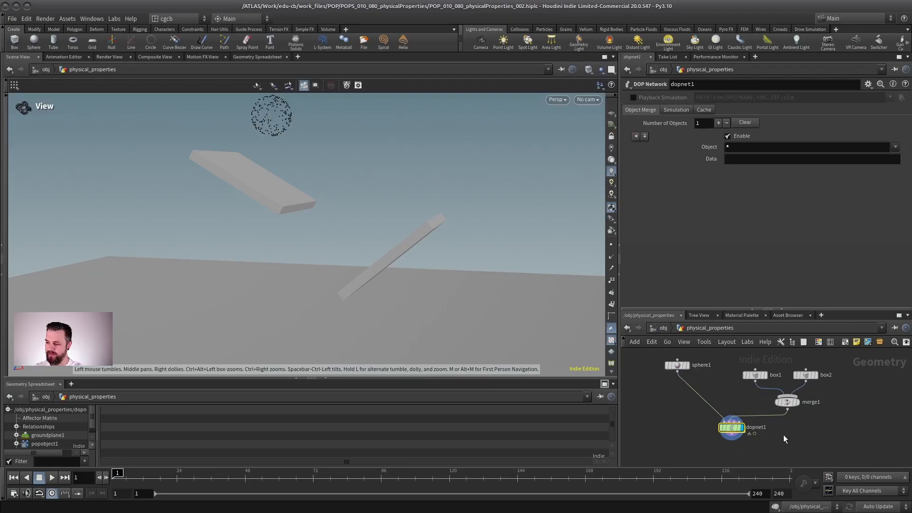
pyautogui.doubleClick(731, 427)
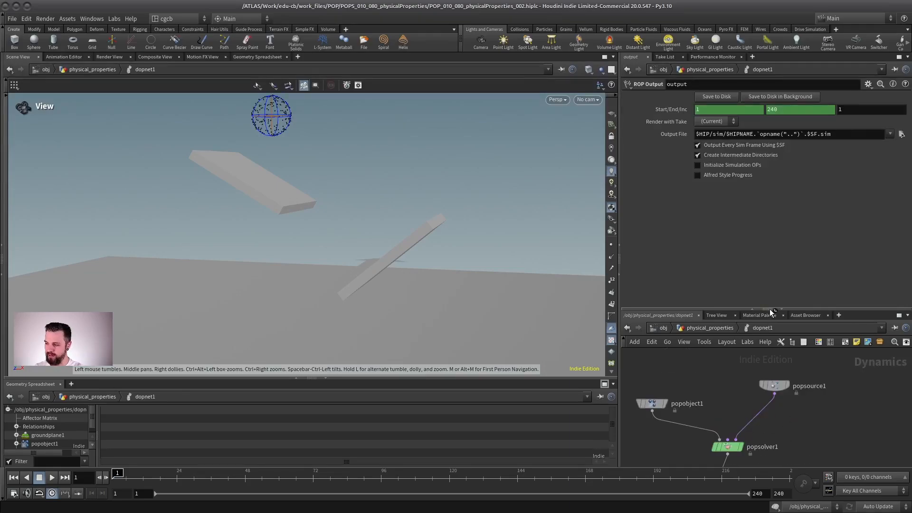
pyautogui.moveTo(771, 309); pyautogui.dragTo(770, 224)
pyautogui.scroll(2, 756, 326)
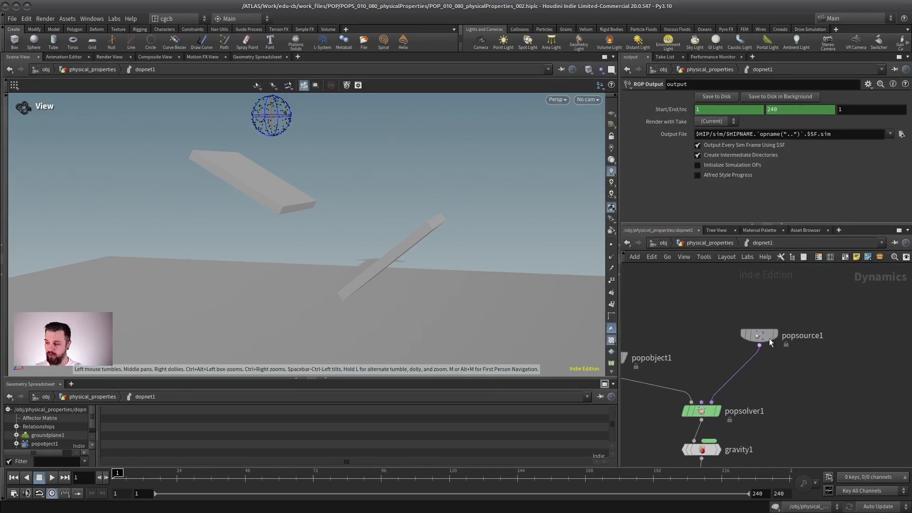
pyautogui.moveTo(769, 340); pyautogui.dragTo(799, 316)
# - Add a POP Wrangle node and insert it between popsource1 and popsolver1
pyautogui.press('Tab')
pyautogui.write('pop wr')
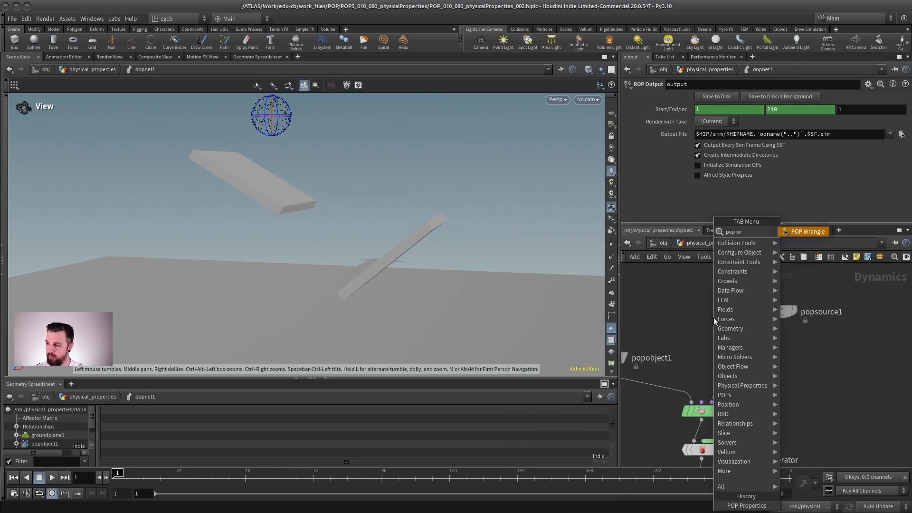
pyautogui.press('Return')
pyautogui.click(759, 368)
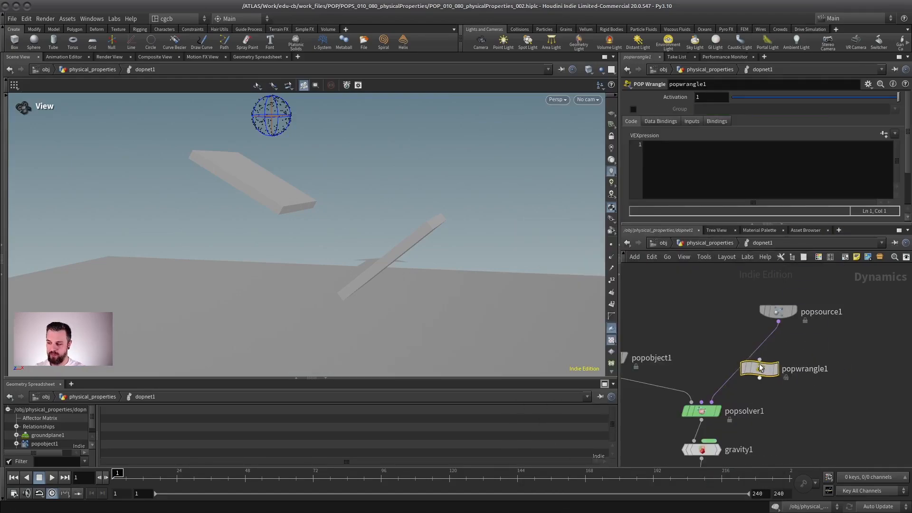
pyautogui.moveTo(760, 369); pyautogui.dragTo(778, 357)
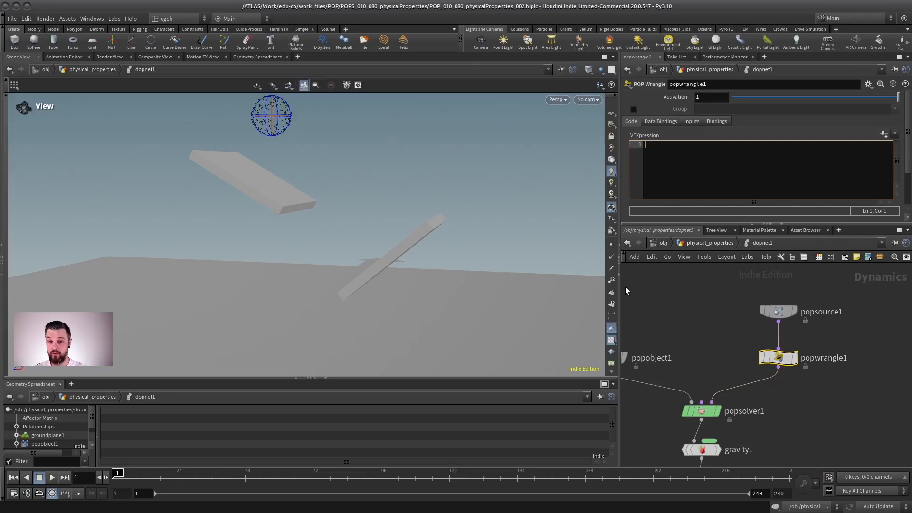
pyautogui.write('f@bounce')
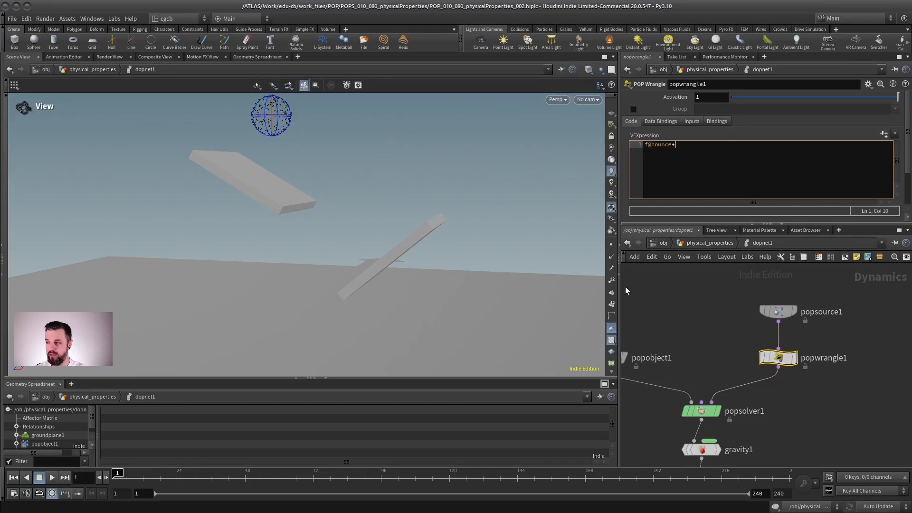
pyautogui.write('=random(')
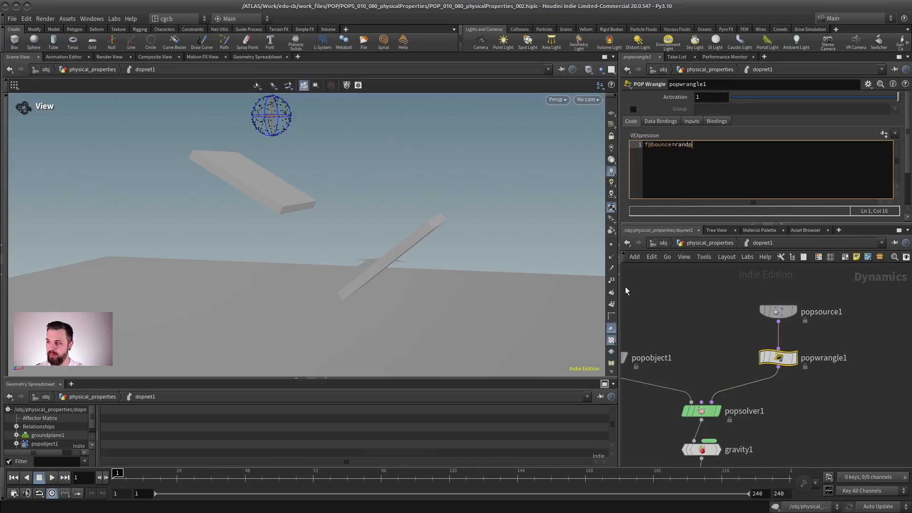
pyautogui.write('@')
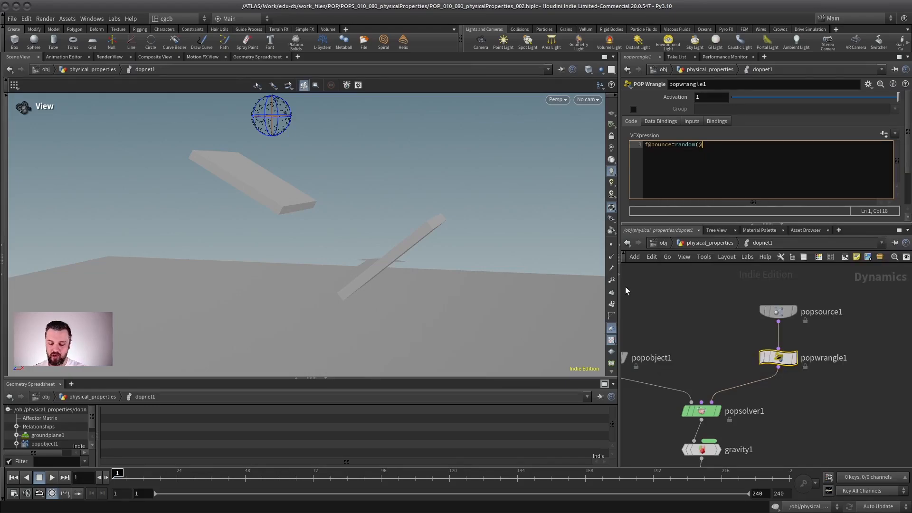
pyautogui.write('id);')
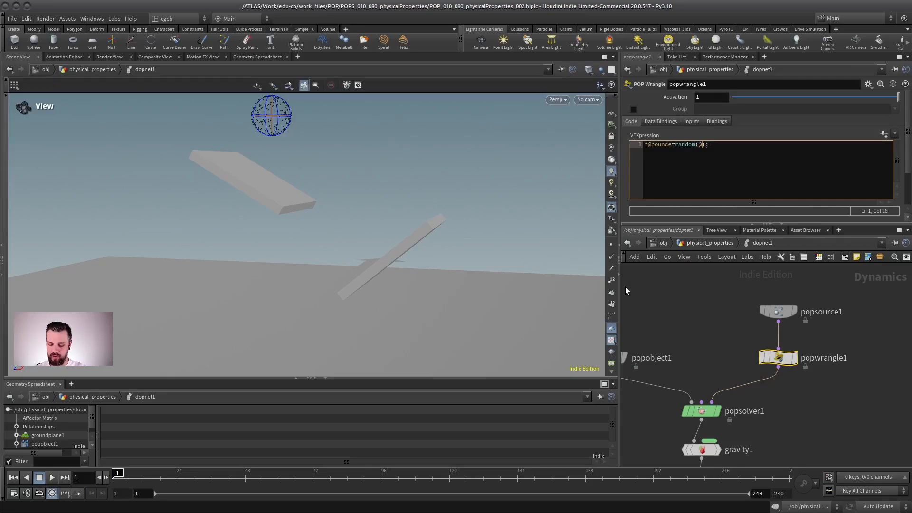
pyautogui.click(625, 286)
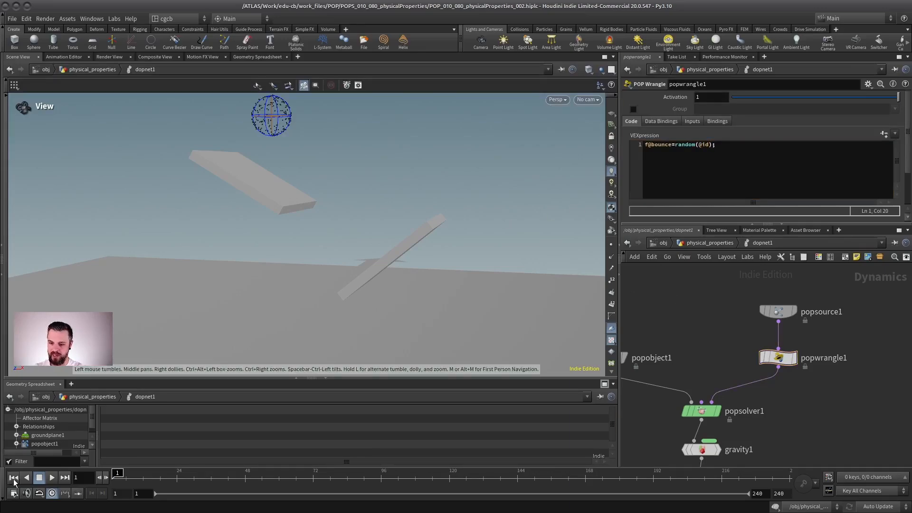
pyautogui.click(52, 477)
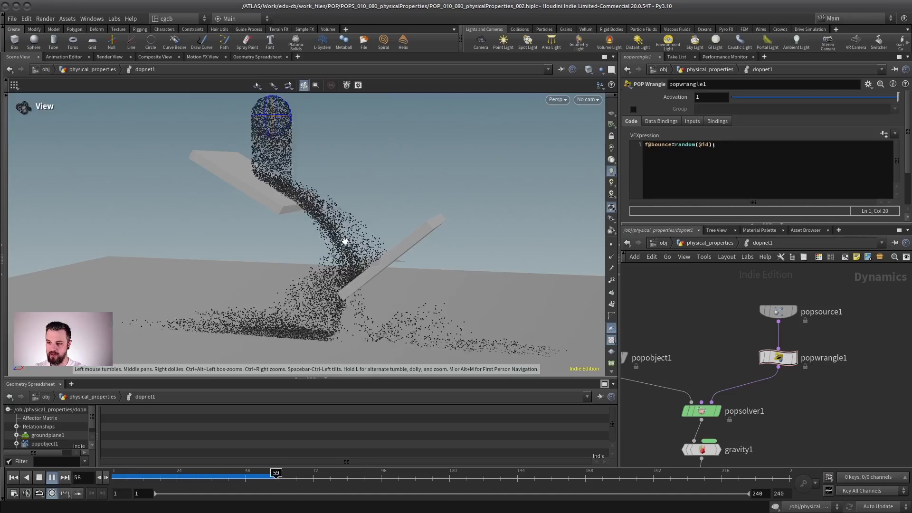
pyautogui.press('Escape')
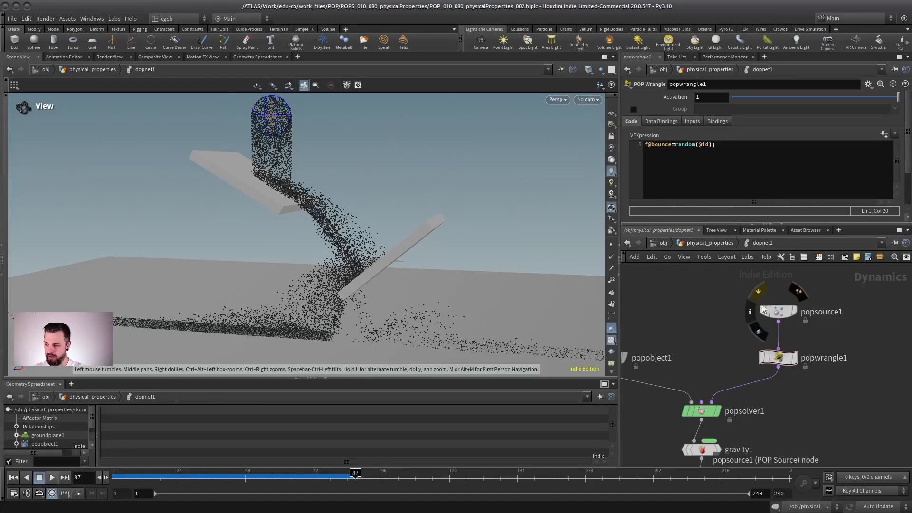
pyautogui.click(711, 144)
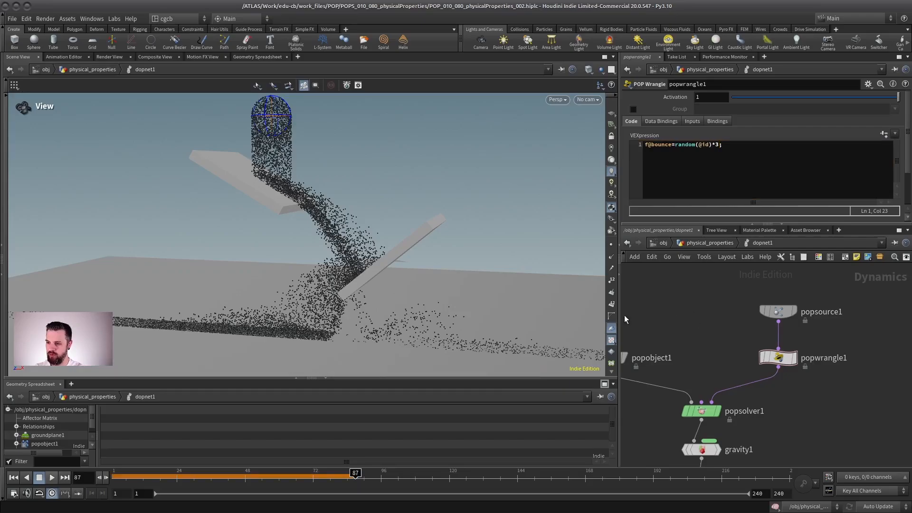
pyautogui.click(13, 478)
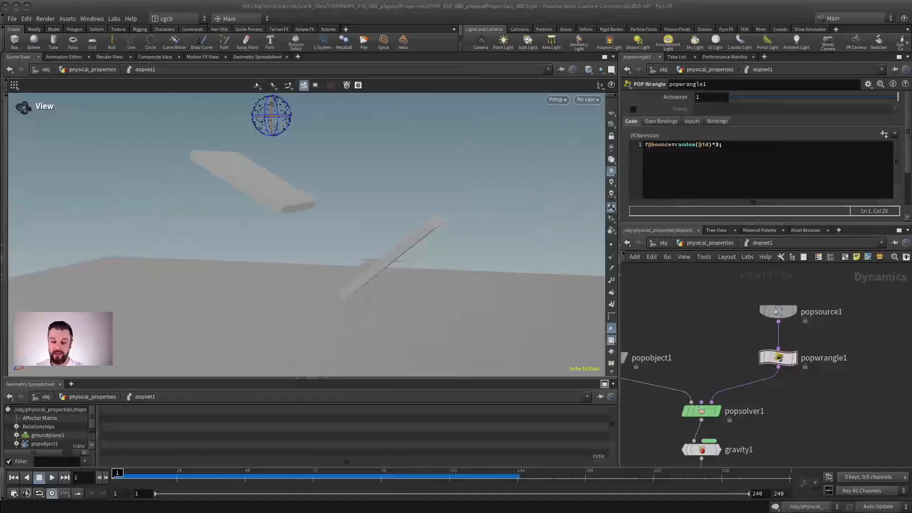
# - Delete the POP Wrangle and insert a POP Properties node between popsource1 and popsolver1 in its place
pyautogui.moveTo(859, 344); pyautogui.dragTo(768, 368)
pyautogui.press('Delete')
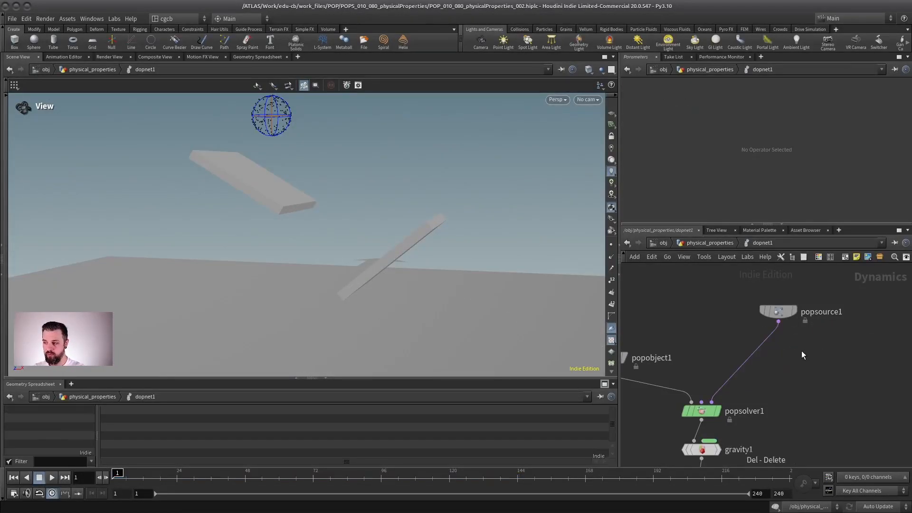
pyautogui.press('Tab')
pyautogui.write('pop prop')
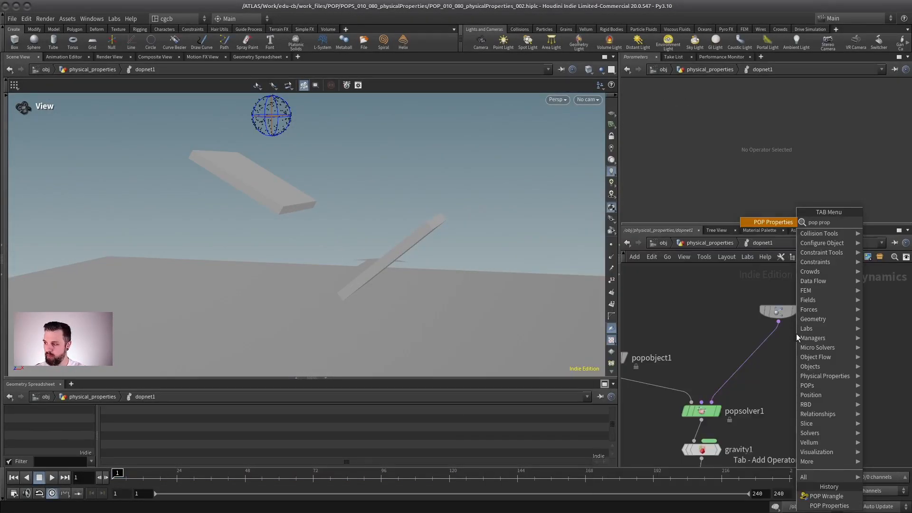
pyautogui.press('Return')
pyautogui.click(781, 358)
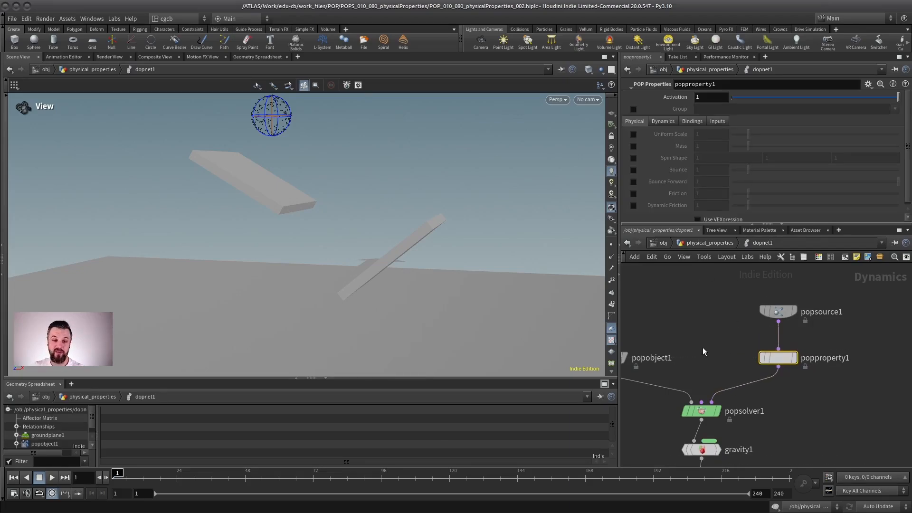
pyautogui.moveTo(699, 347); pyautogui.dragTo(704, 346, button='middle')
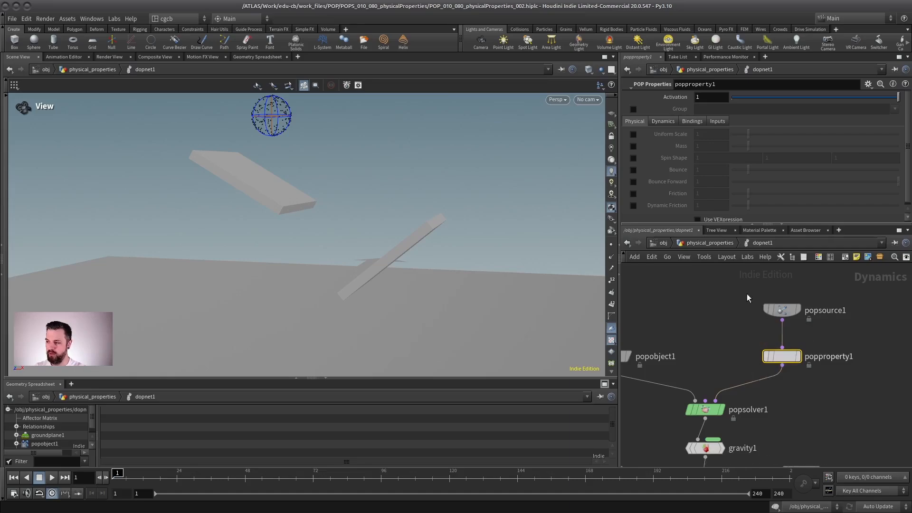
# - Enable Bounce on the POP Properties node, set it to 2.27 and turn on Use VEXpression
pyautogui.moveTo(690, 226); pyautogui.dragTo(675, 293)
pyautogui.click(633, 170)
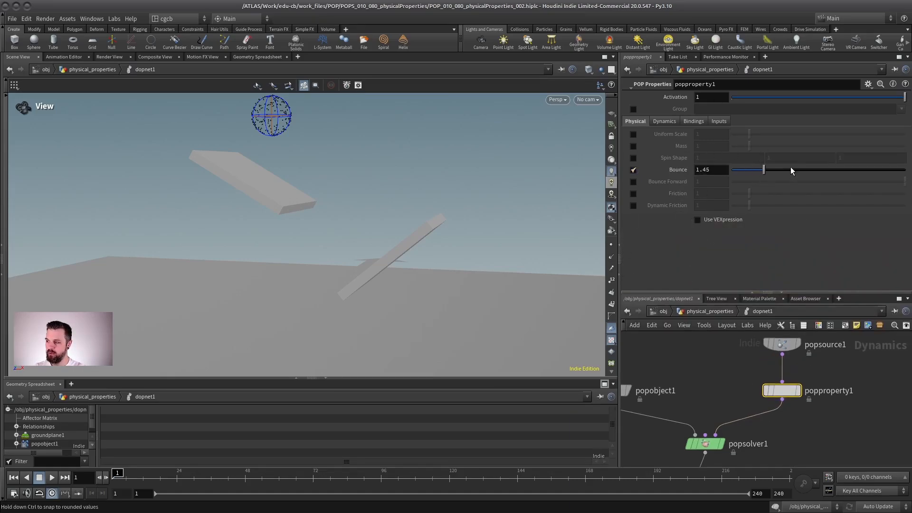
pyautogui.moveTo(783, 172)
pyautogui.mouseDown()
pyautogui.moveTo(738, 171)
pyautogui.moveTo(765, 170)
pyautogui.mouseUp()
pyautogui.click(697, 220)
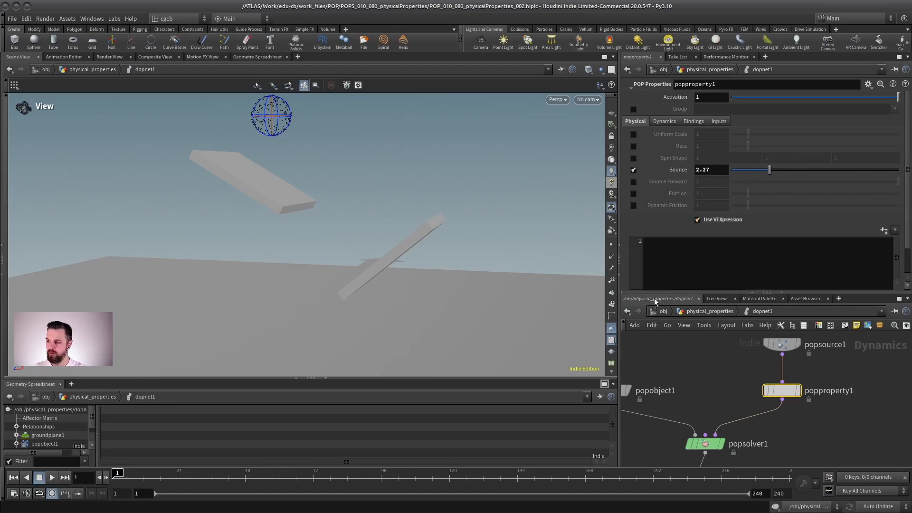
pyautogui.click(687, 250)
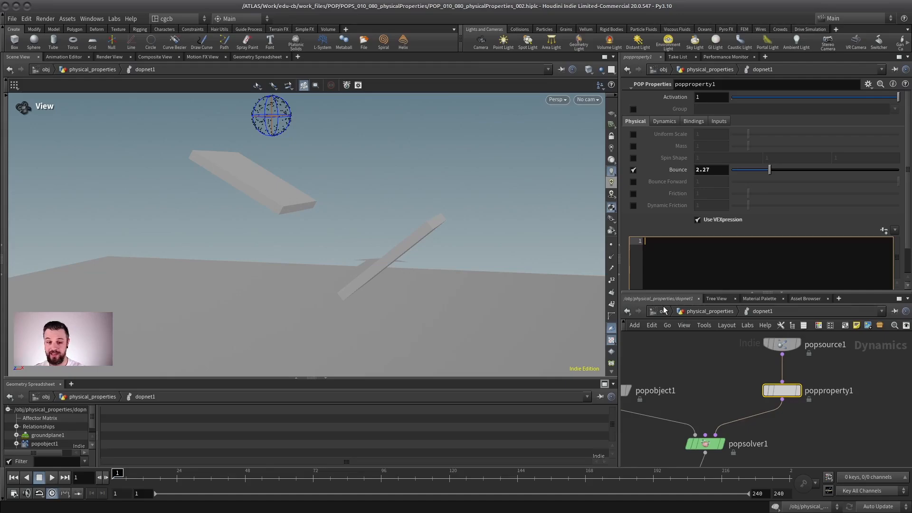
pyautogui.write('bounce')
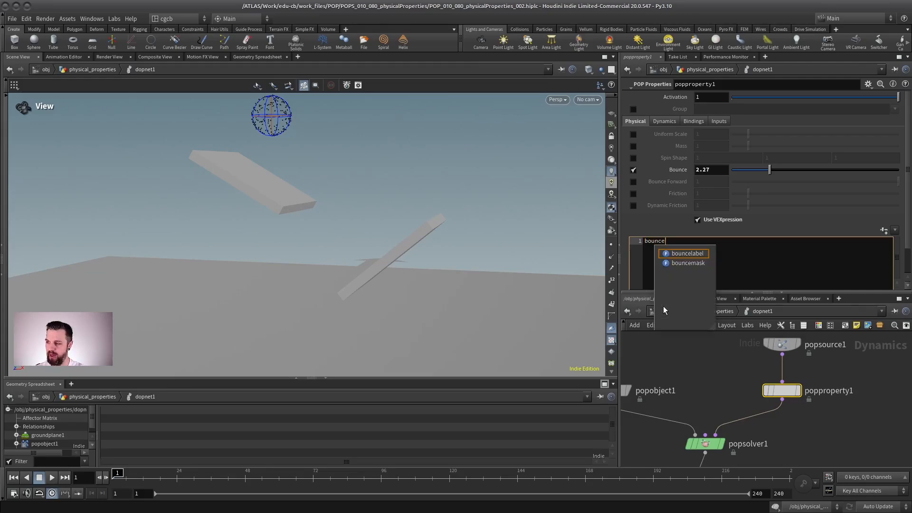
pyautogui.write('=random(@id);')
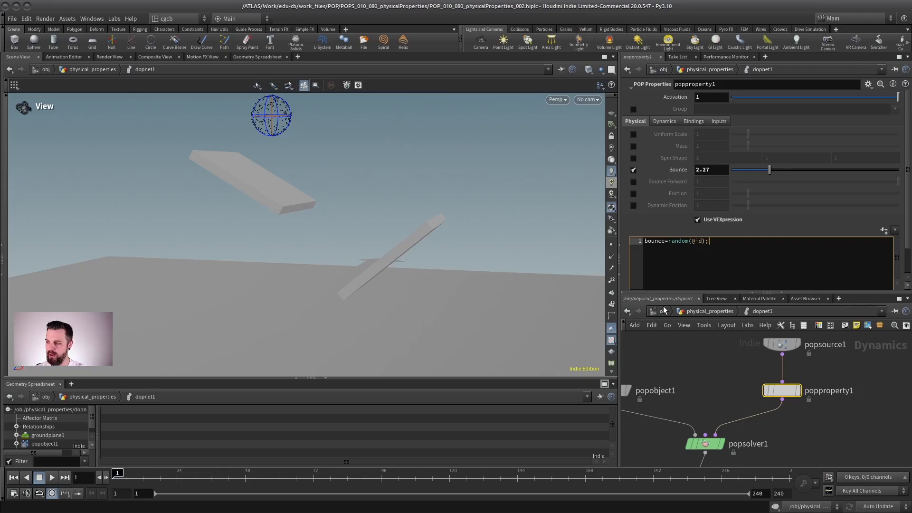
pyautogui.click(712, 380)
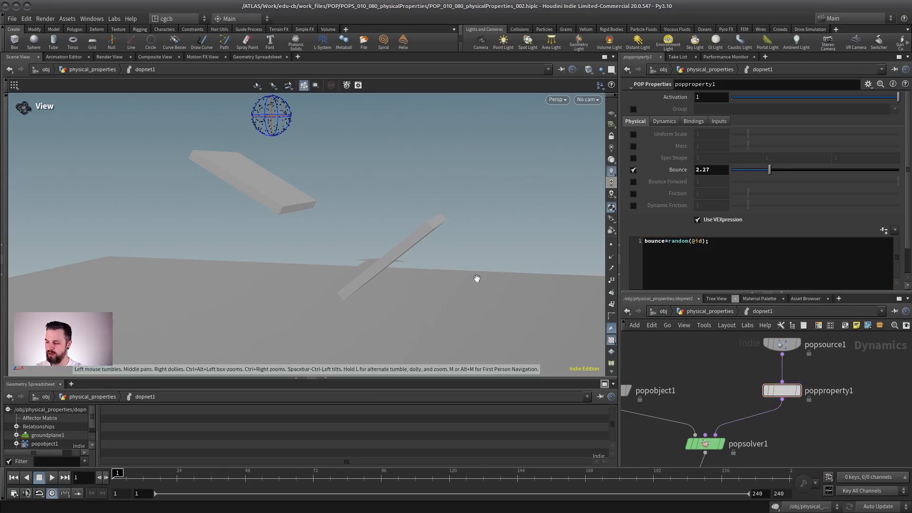
pyautogui.click(51, 477)
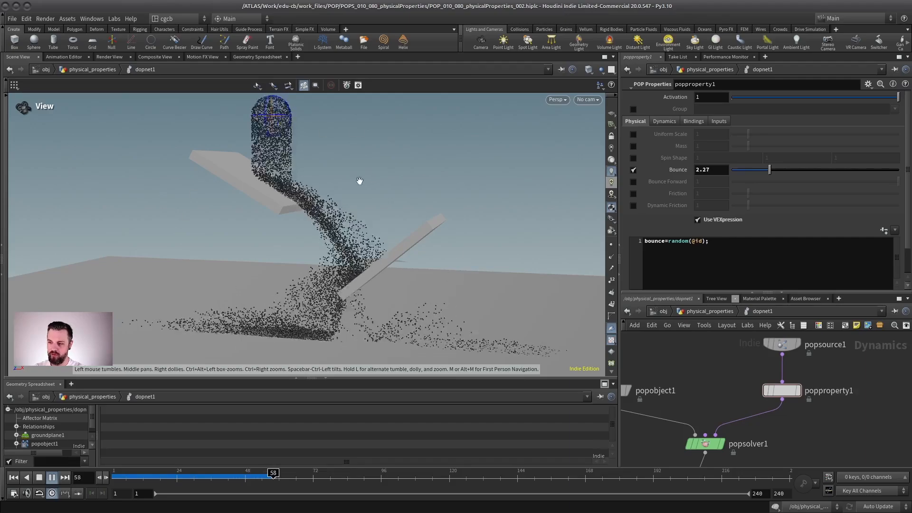
pyautogui.click(39, 478)
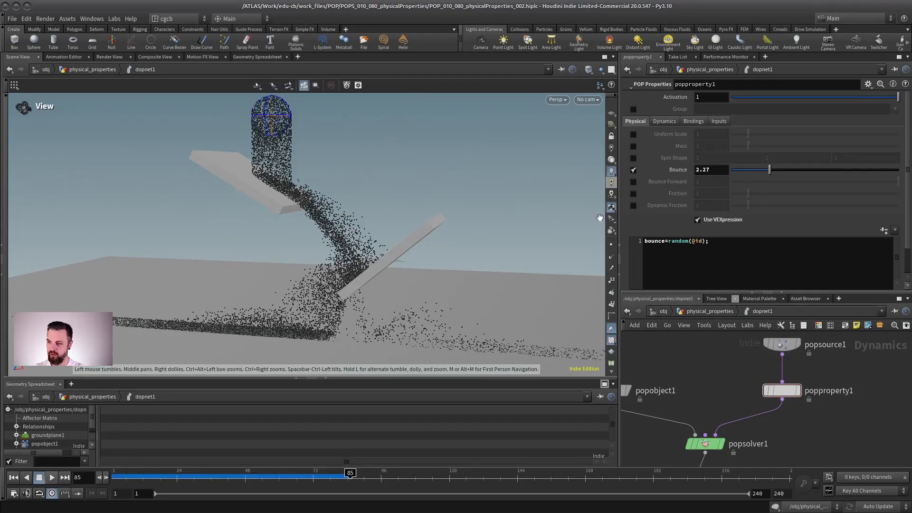
pyautogui.click(689, 272)
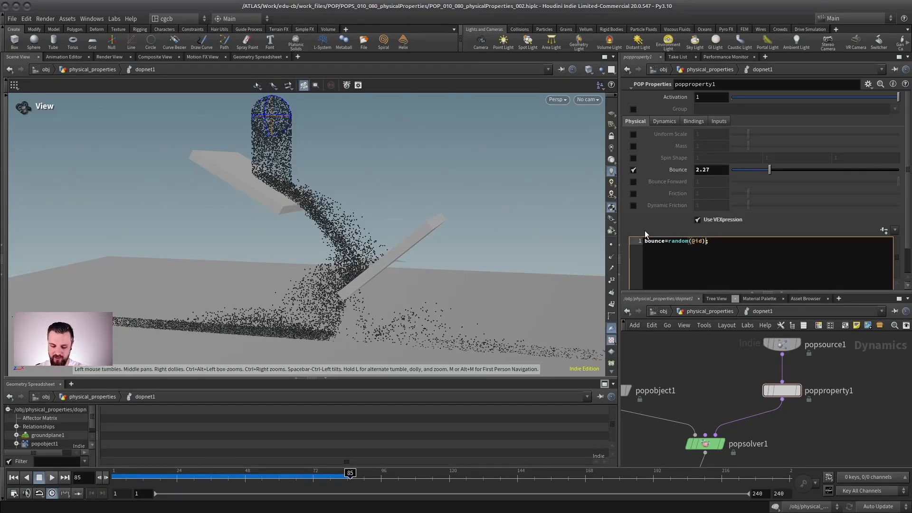
pyautogui.press('Left')
pyautogui.write('*3')
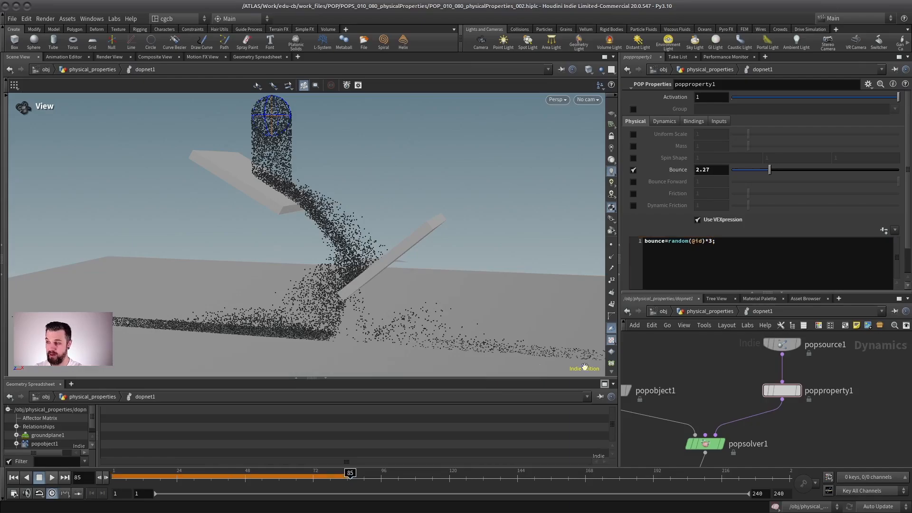
pyautogui.click(13, 478)
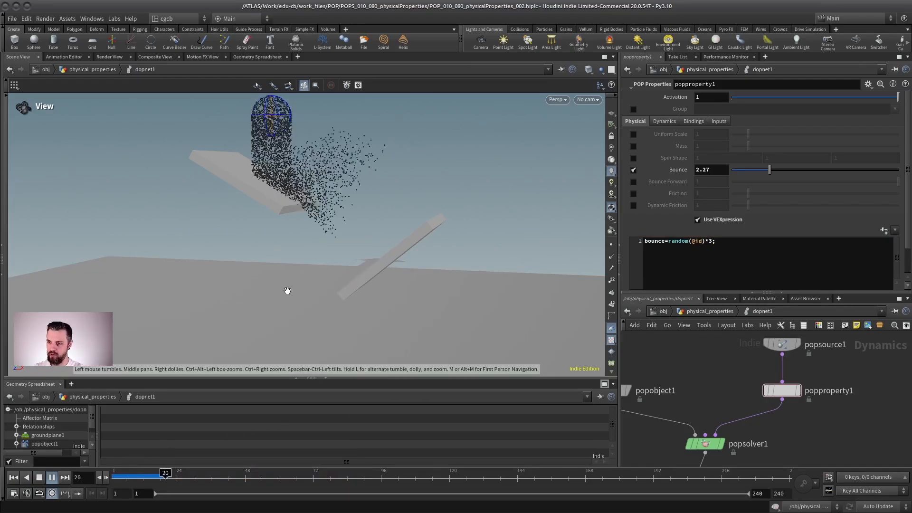
# - Check the randomized bounce from another viewing angle, then stop the simulation and return it to the first frame
pyautogui.moveTo(414, 180); pyautogui.dragTo(372, 215, button='right')
pyautogui.click(39, 478)
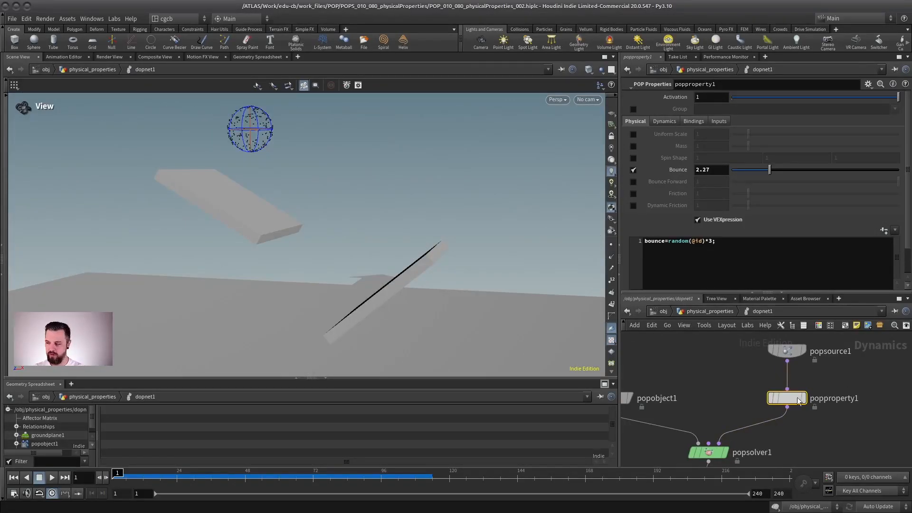
# - Move popproperty1 aside in the network and add an unconnected POP Wrangle node next to it for comparison
pyautogui.moveTo(829, 390); pyautogui.dragTo(796, 388, button='middle')
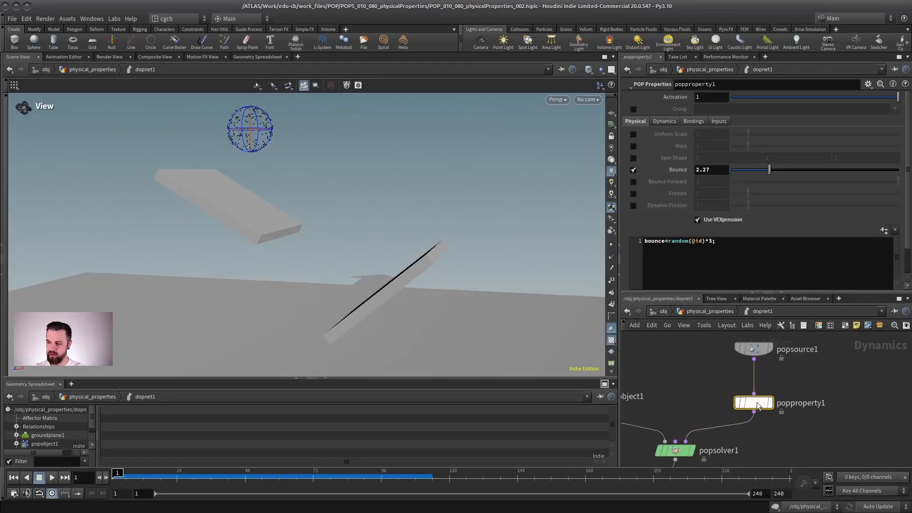
pyautogui.moveTo(748, 397); pyautogui.dragTo(710, 391)
pyautogui.press('Tab')
pyautogui.write('popwr')
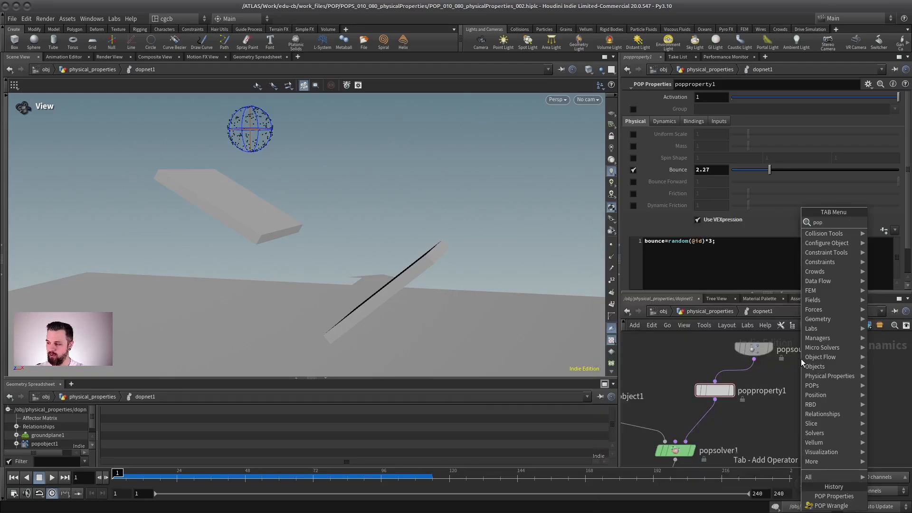
pyautogui.press('Return')
pyautogui.click(829, 395)
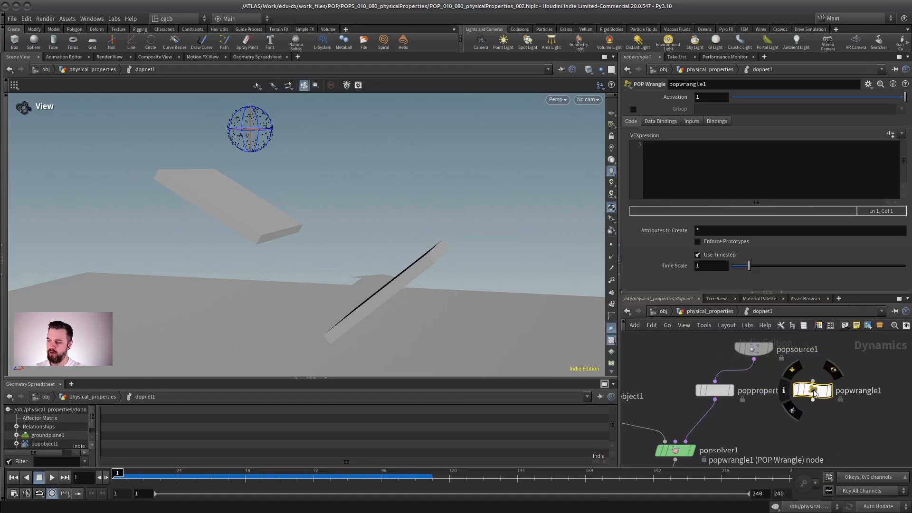
# - Reselect popproperty1 and highlight the id attribute inside the random() call of its VEXpression
pyautogui.moveTo(703, 398); pyautogui.dragTo(693, 398)
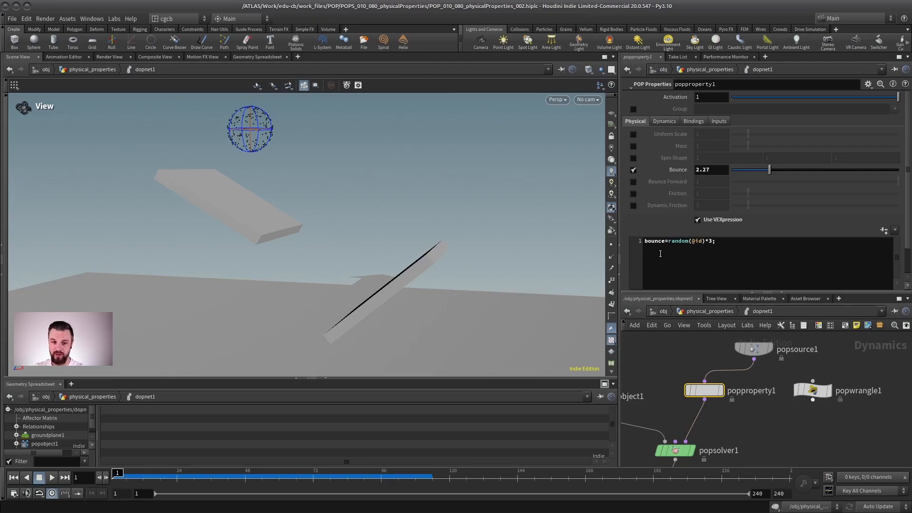
pyautogui.click(694, 241)
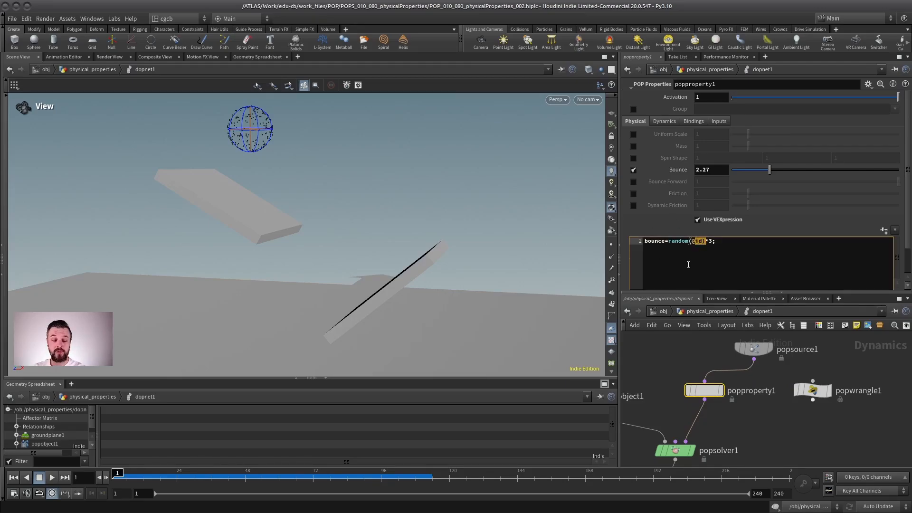